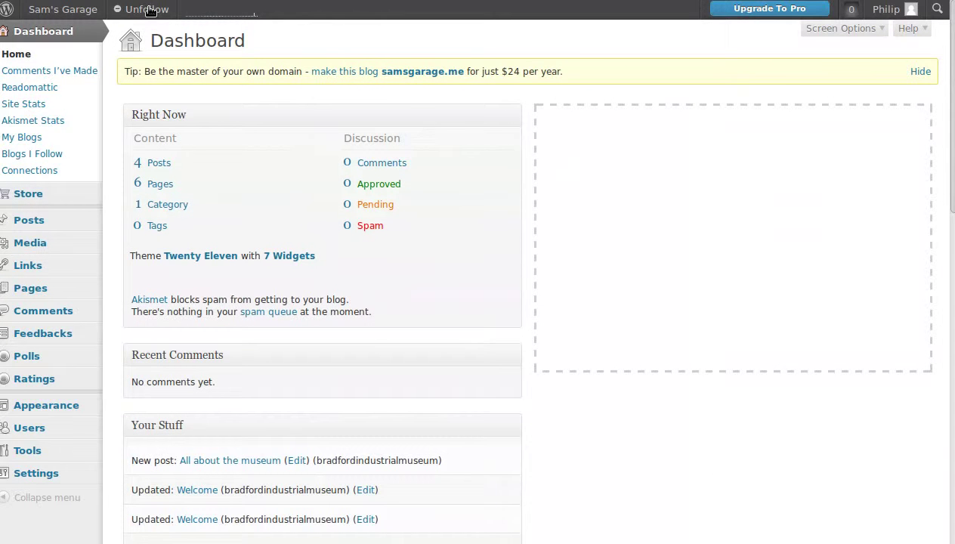
- View the live site's Servicing page, examine all the widgets in its sidebar, and return to the dashboard
right_click(77, 13)
click(126, 24)
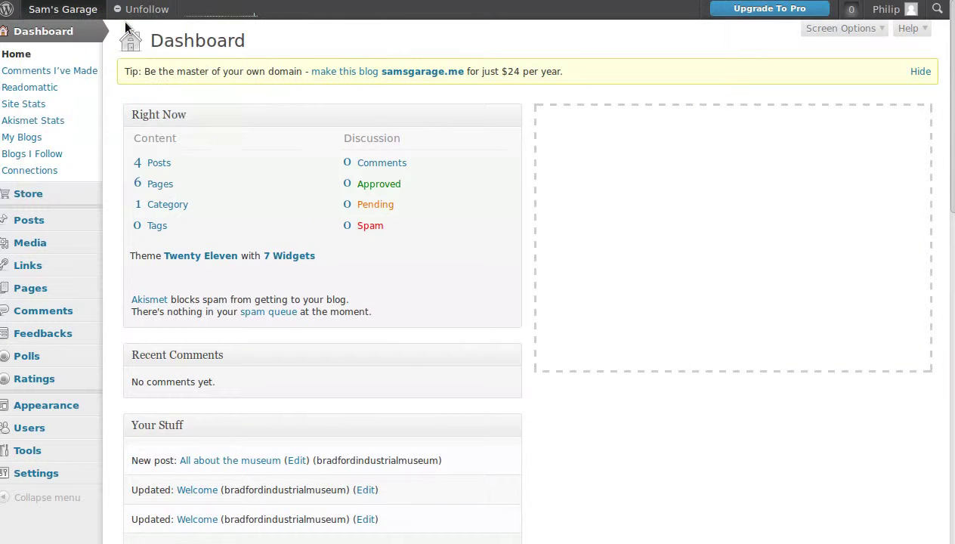
key(ctrl+Tab)
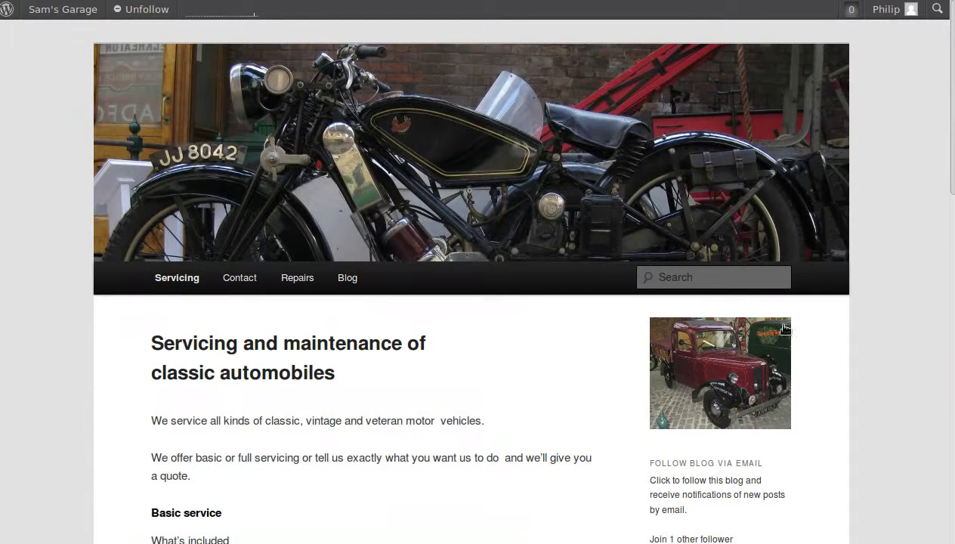
scroll(750, 362, down, 3)
scroll(751, 361, down, 8)
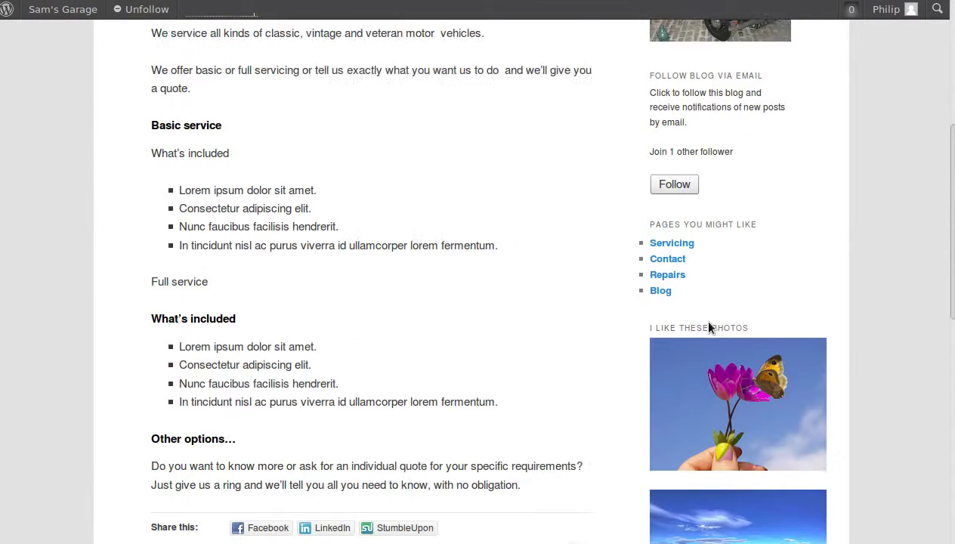
scroll(710, 325, down, 5)
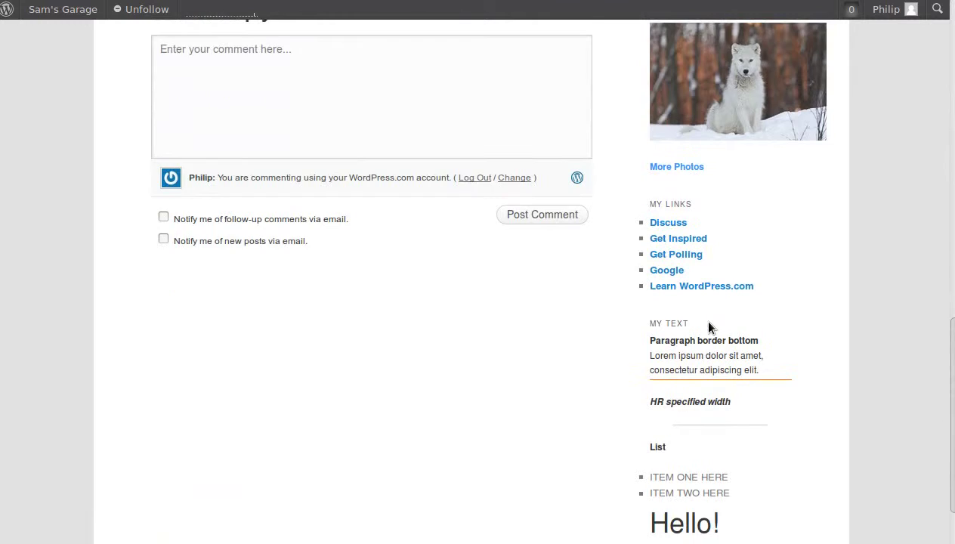
scroll(711, 325, down, 3)
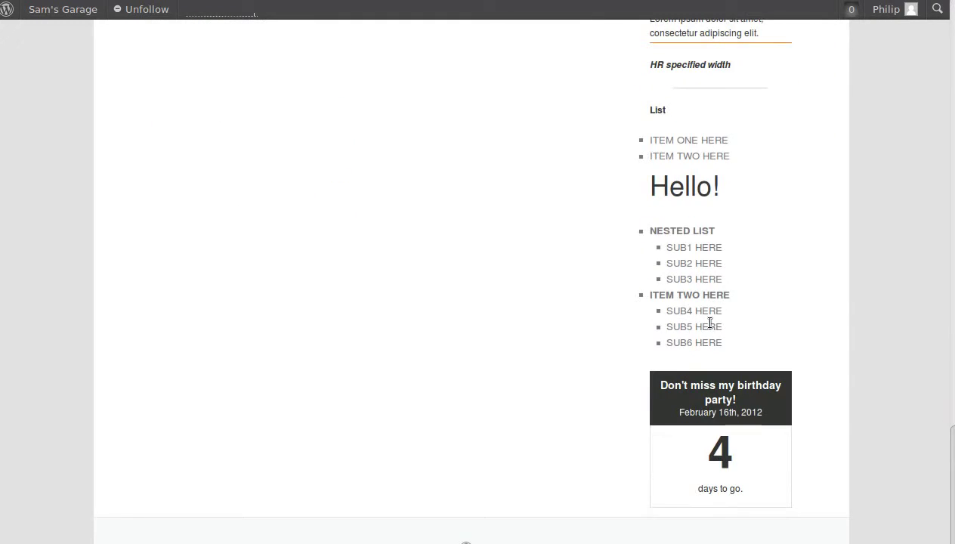
scroll(711, 325, up, 9)
scroll(711, 325, up, 10)
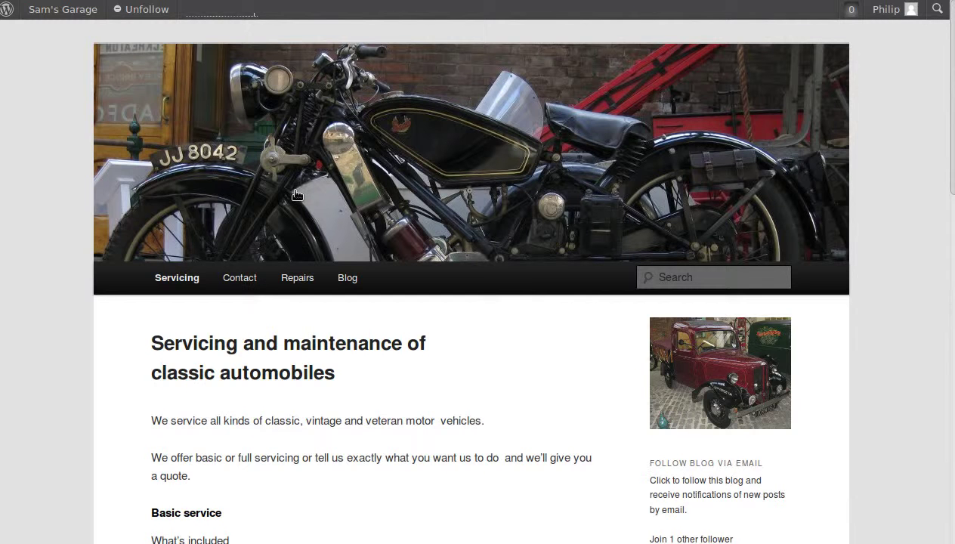
click(159, 1)
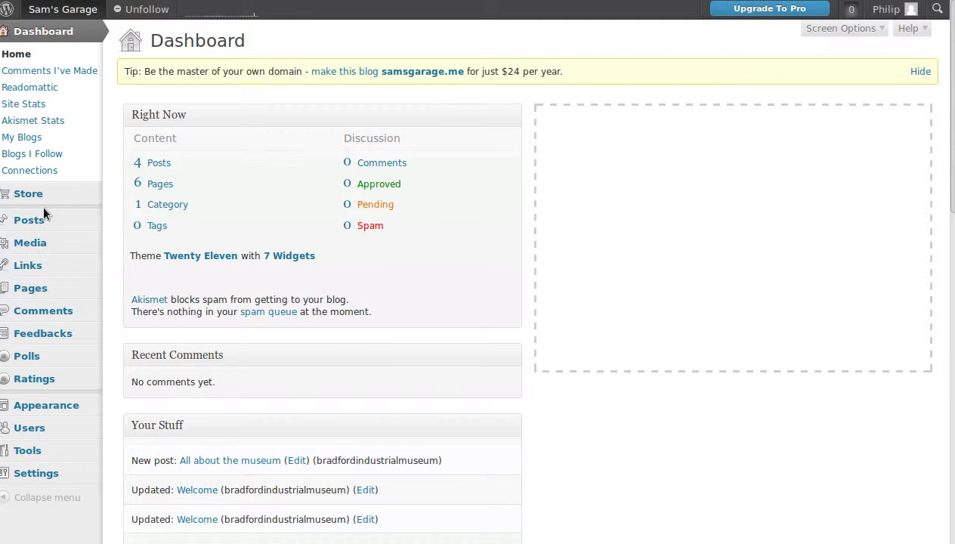
- Open the "Servicing and maintenance of classic automobiles" page for editing, set its template to Default Template, and update the page
mouse_move(30, 287)
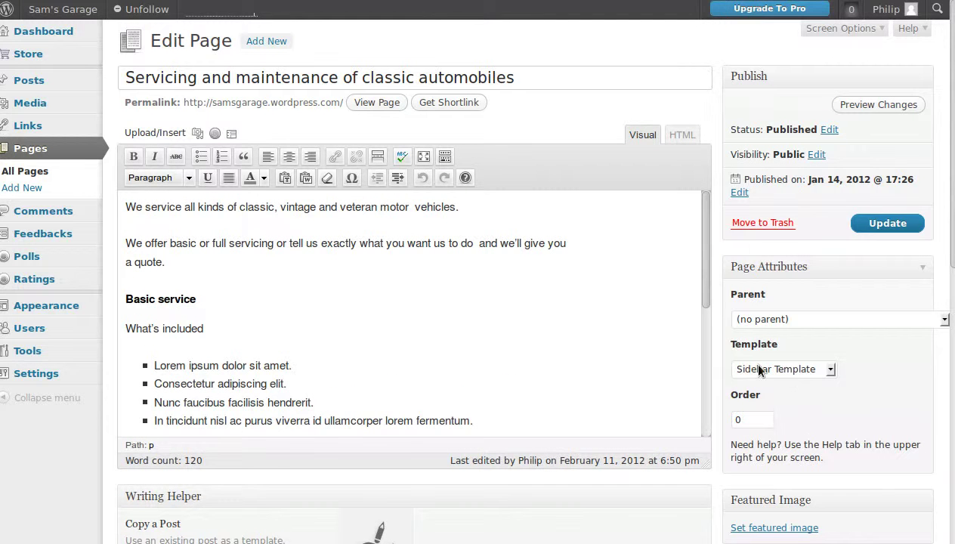
click(830, 369)
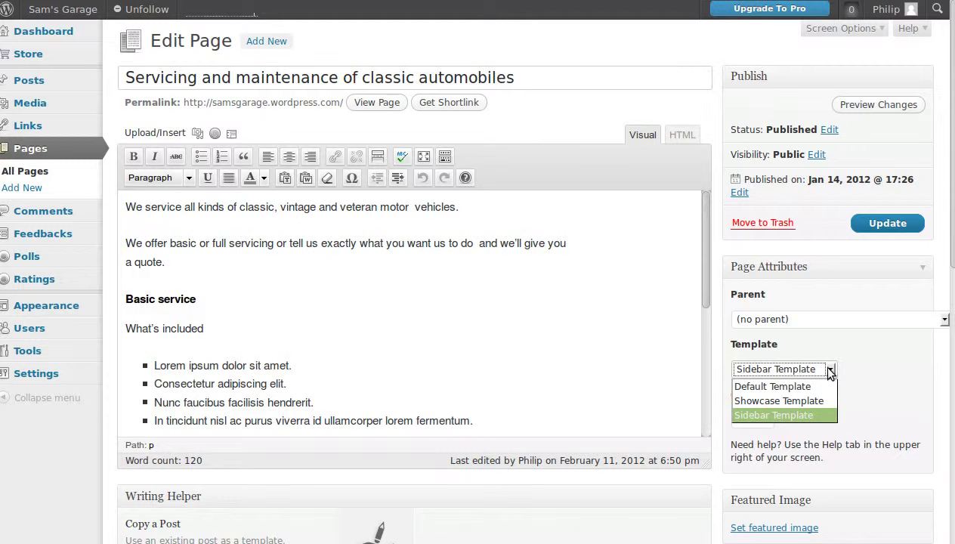
click(756, 391)
click(864, 222)
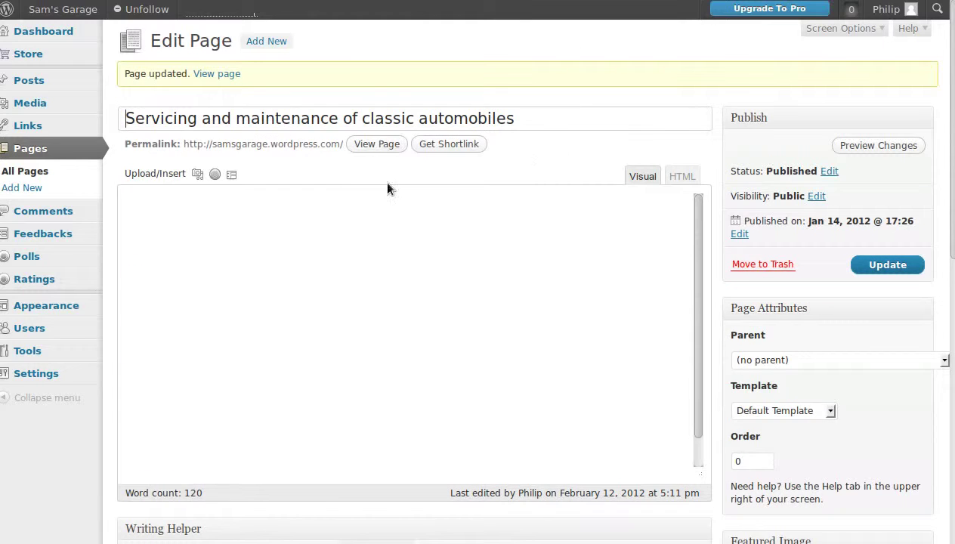
- View the updated Servicing page on the live site, check its layout for a sidebar, and return to the page editor
click(377, 144)
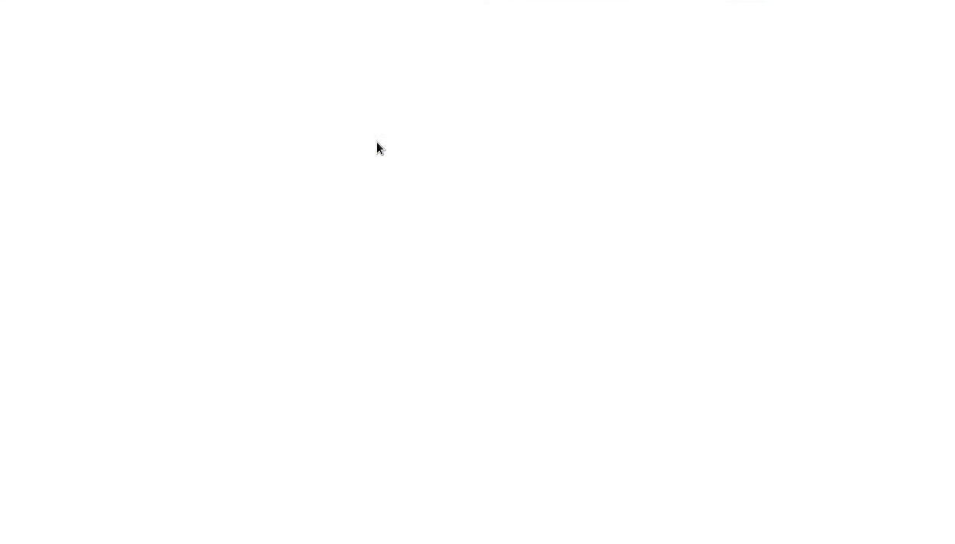
scroll(456, 206, down, 4)
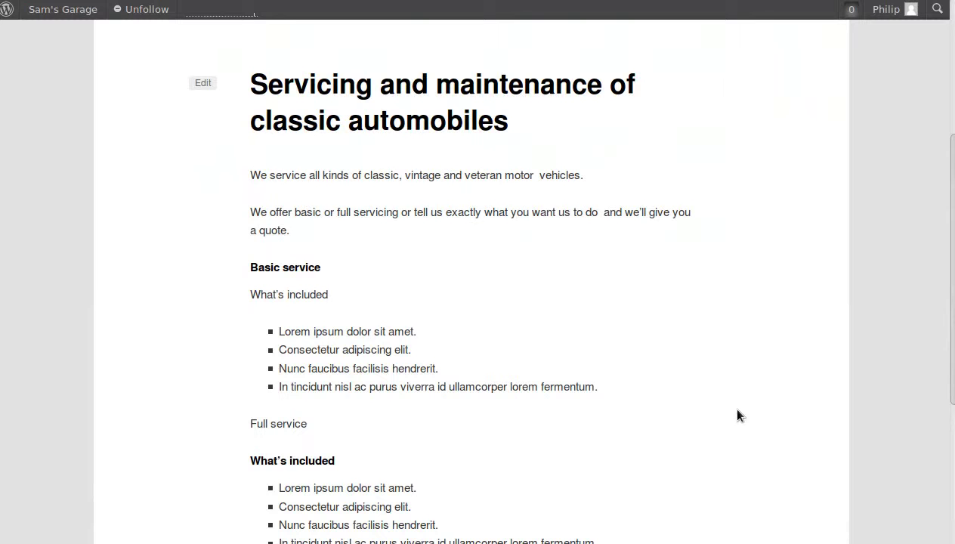
scroll(760, 75, down, 3)
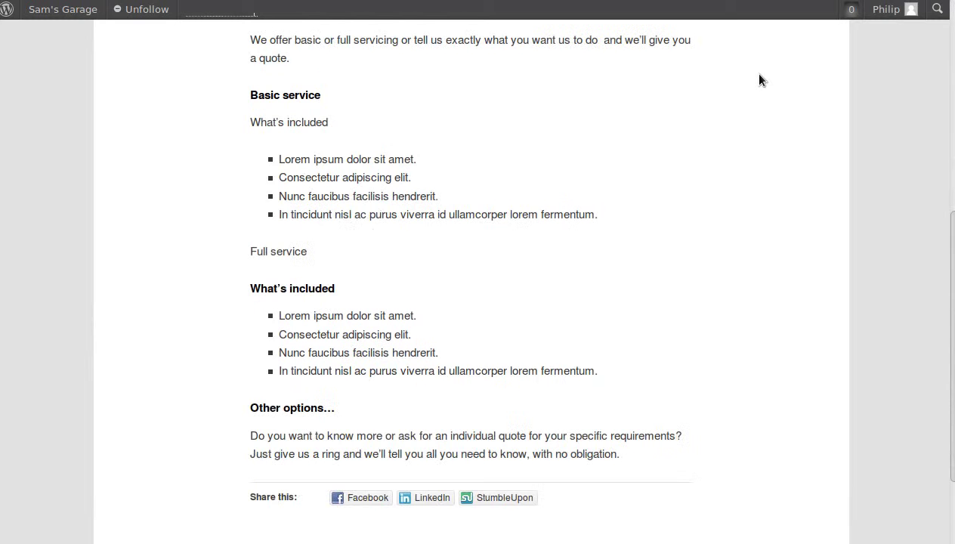
scroll(761, 80, up, 7)
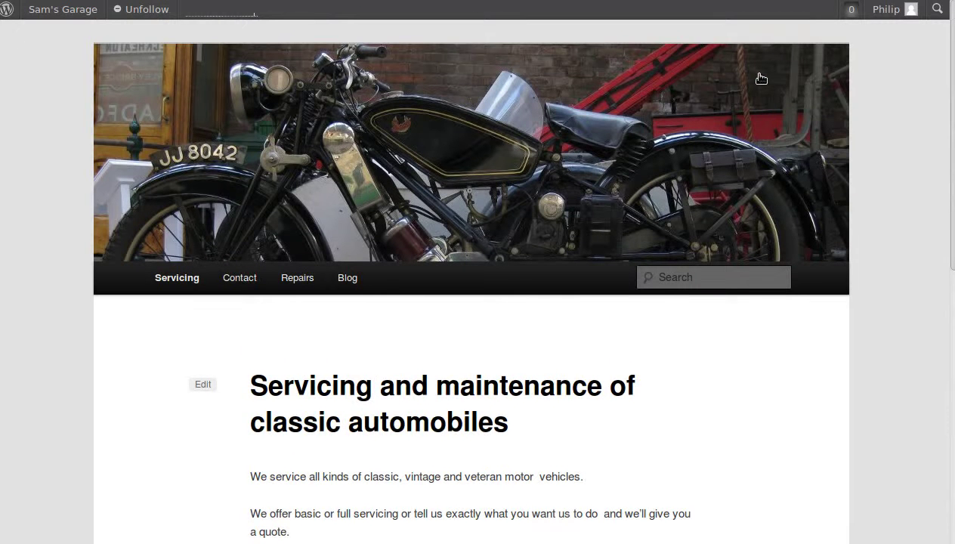
key(alt+Left)
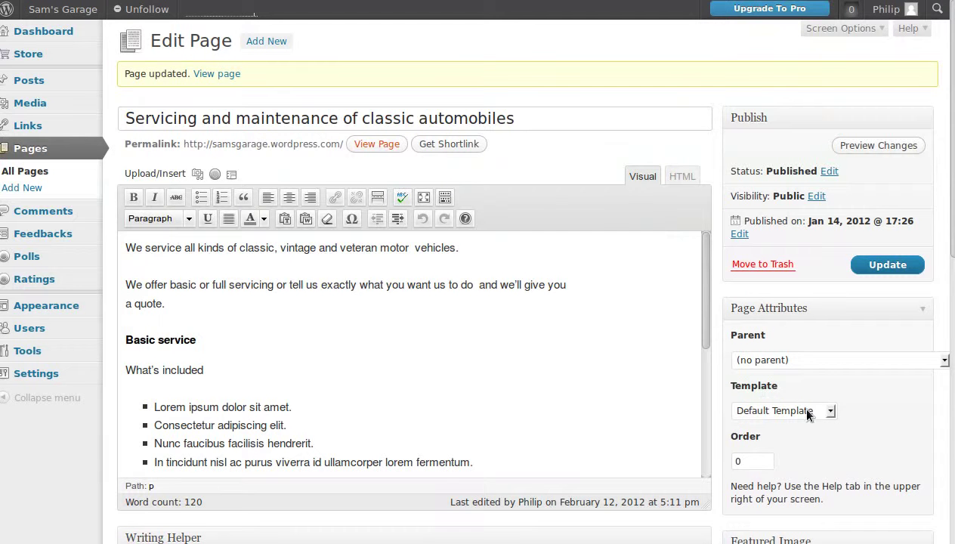
drag(126, 118, 161, 118)
click(151, 41)
drag(151, 41, 232, 42)
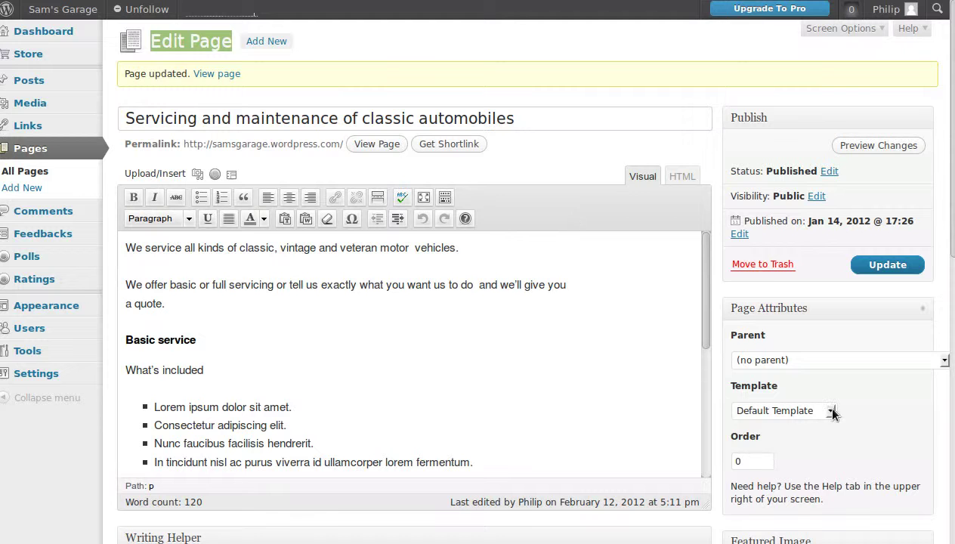
drag(738, 393, 782, 387)
click(791, 387)
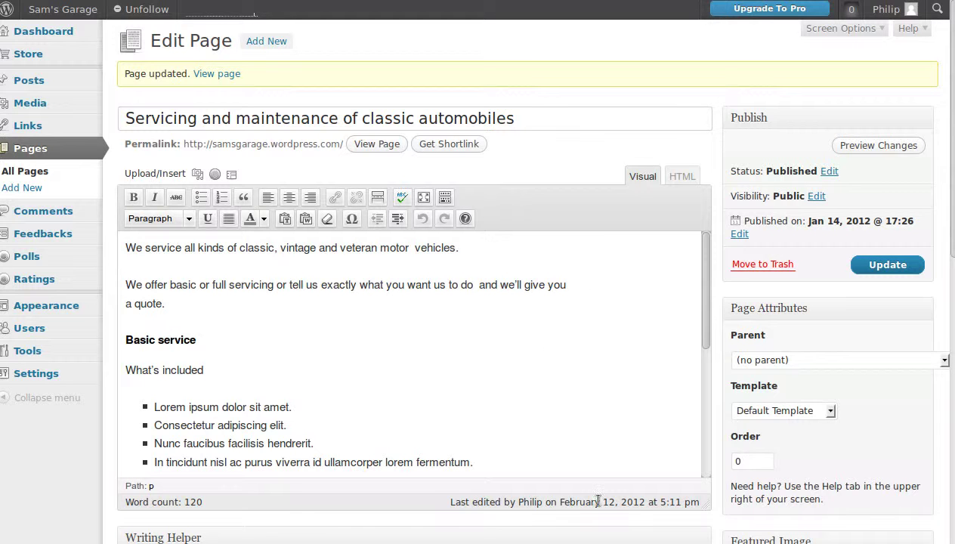
- Set the Servicing page's template to Sidebar Template and update the page
click(830, 412)
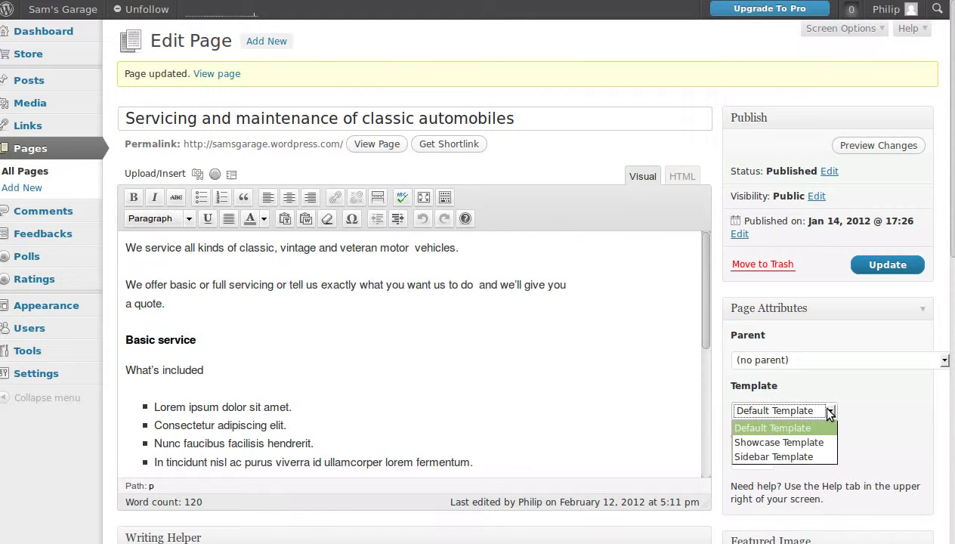
click(784, 455)
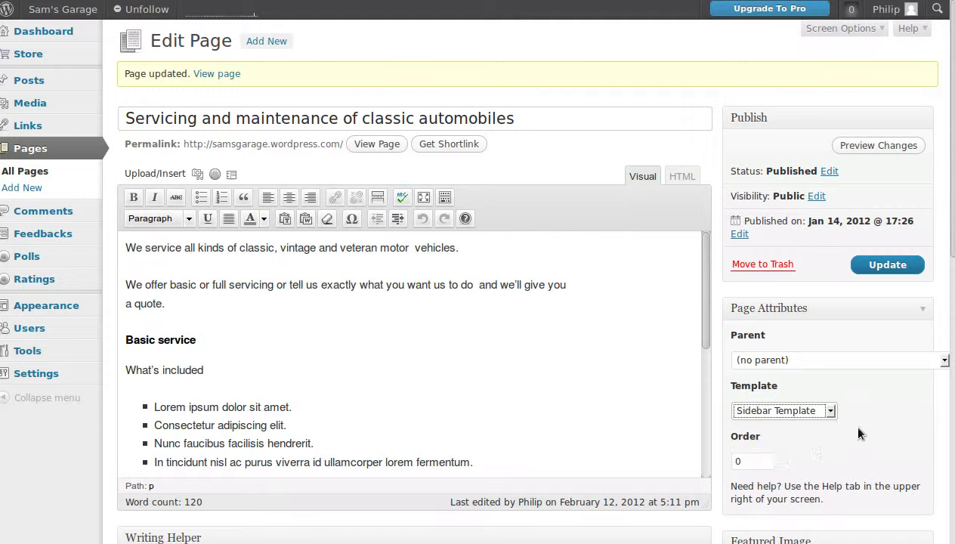
click(879, 266)
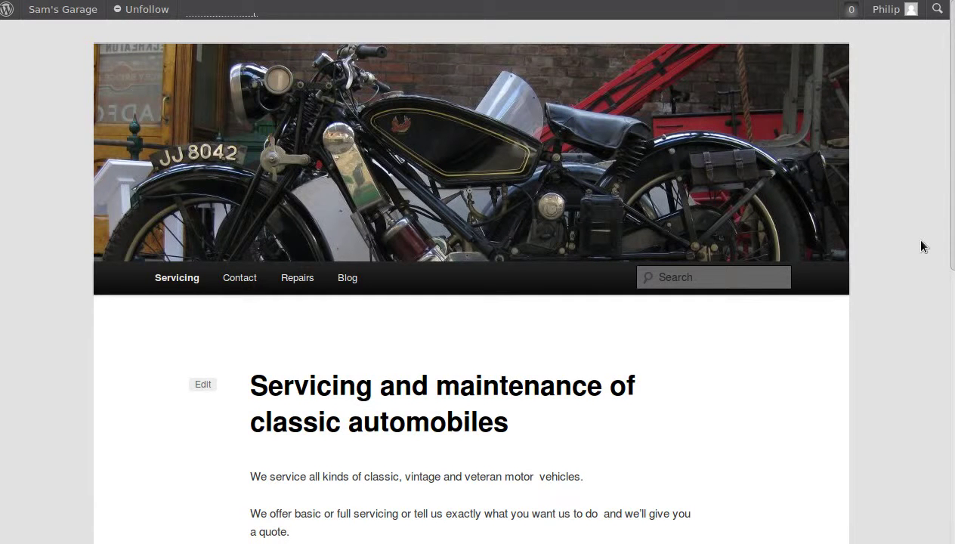
- Check the sidebar on the live Servicing page after the template change and return to the page editor
scroll(726, 400, down, 4)
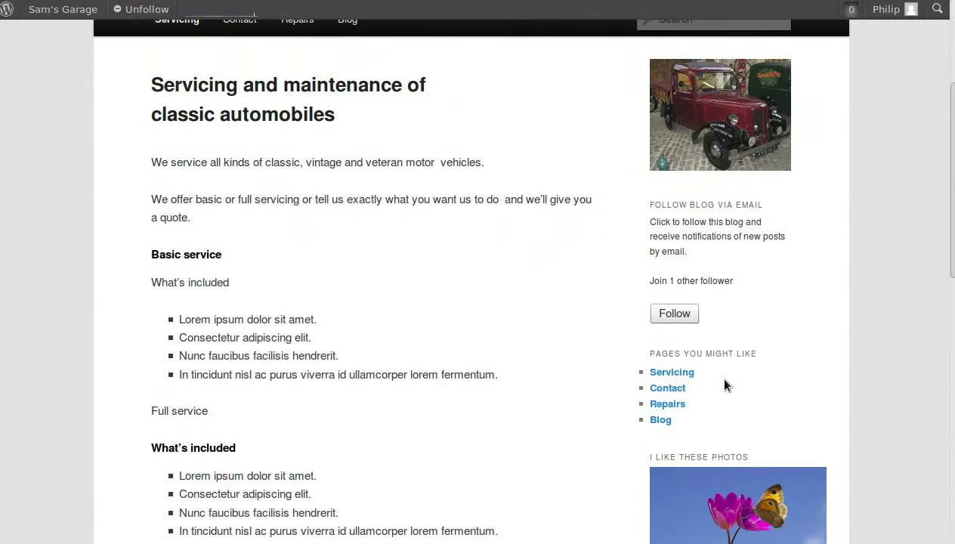
scroll(724, 386, down, 3)
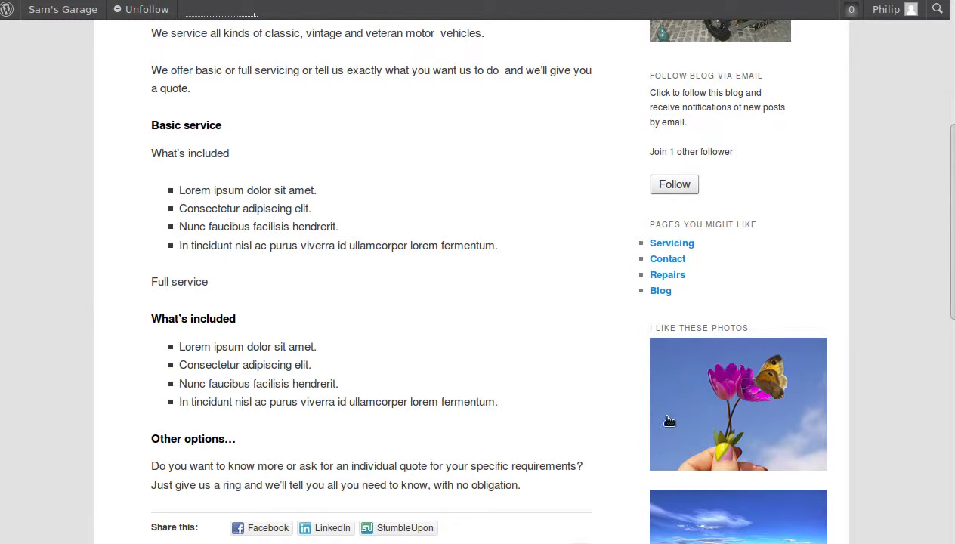
key(ctrl+Tab)
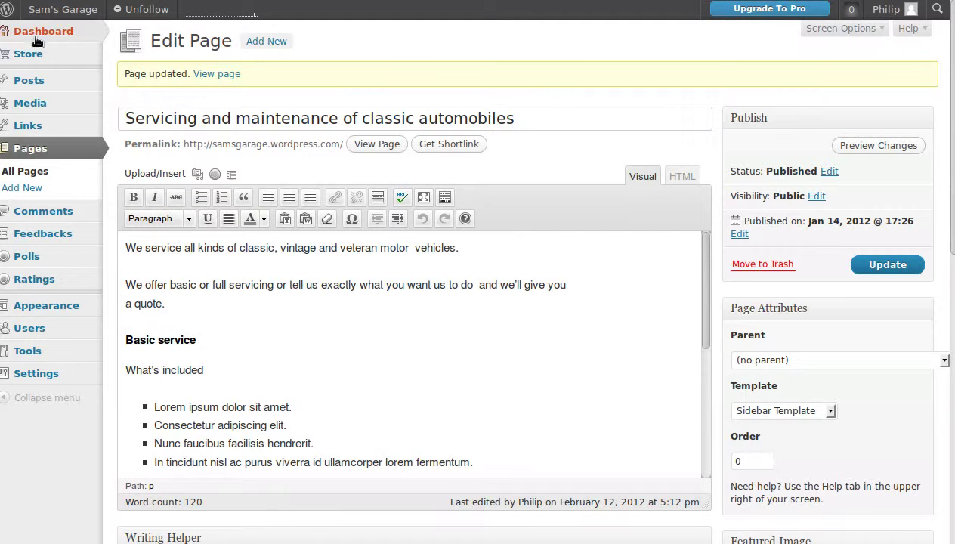
- Open the Widgets management page for the site's theme
mouse_move(18, 310)
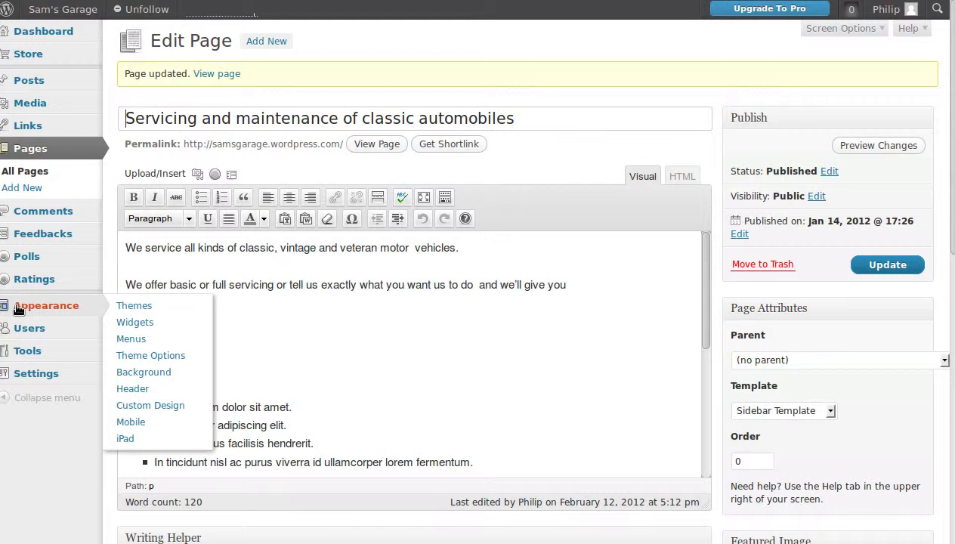
click(126, 323)
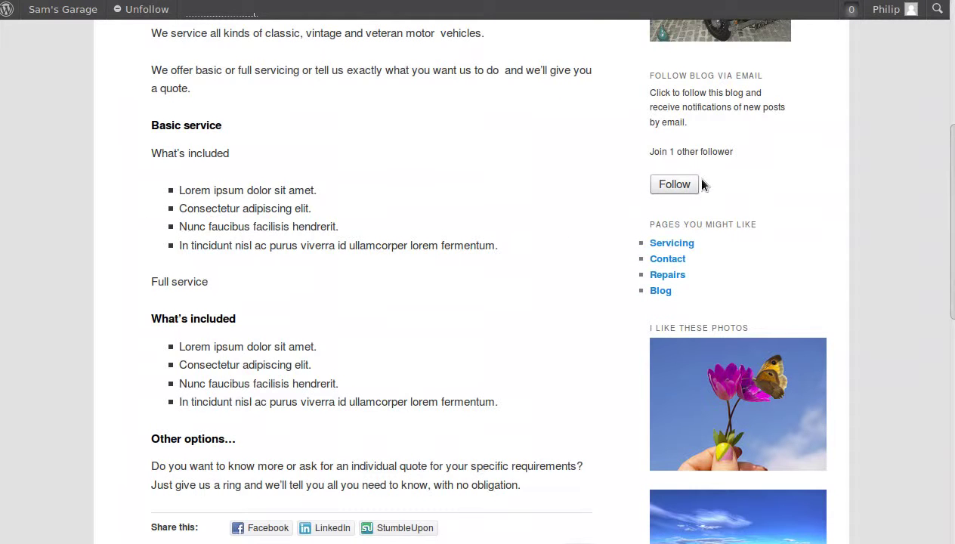
- Examine the live Servicing page's sidebar widgets, including the follow option, page list, photos, links, custom text and countdown
scroll(778, 186, up, 2)
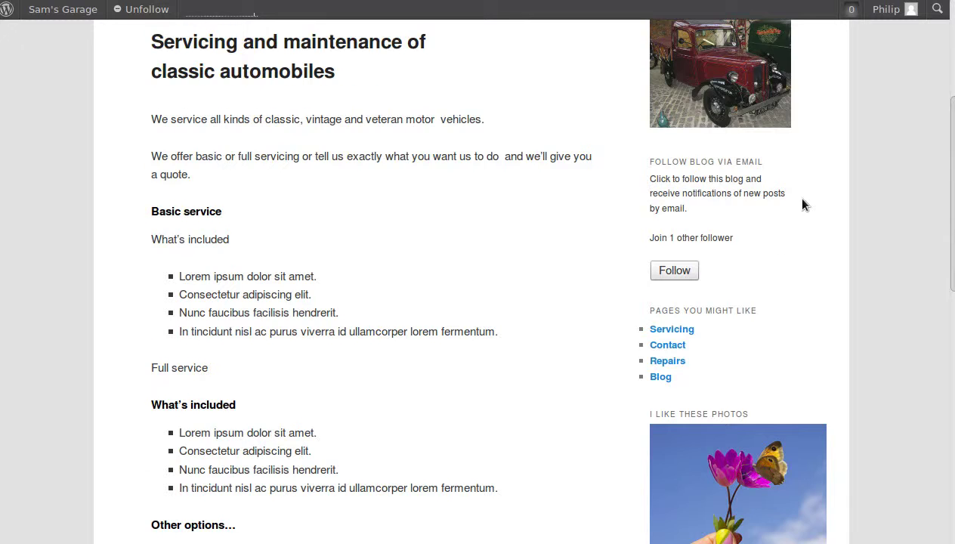
scroll(800, 201, down, 3)
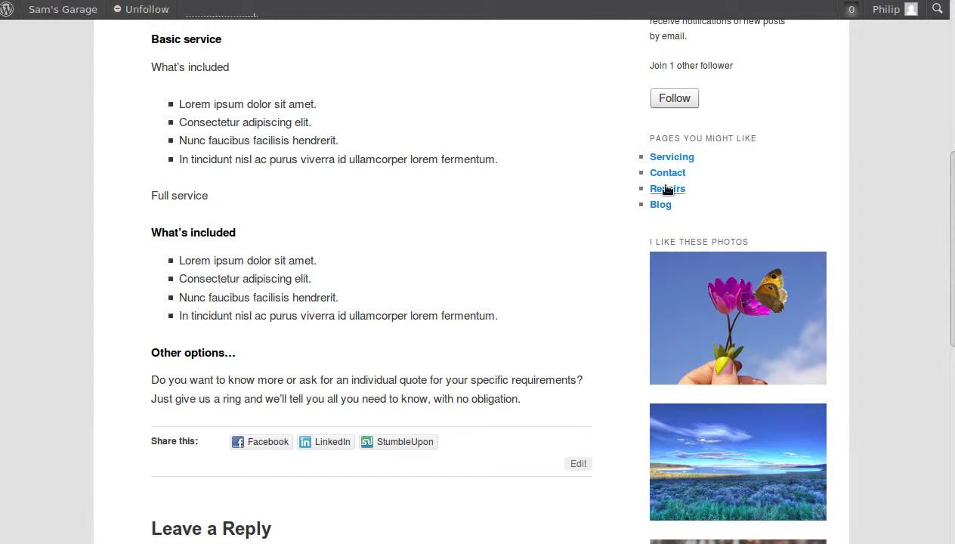
scroll(830, 190, down, 3)
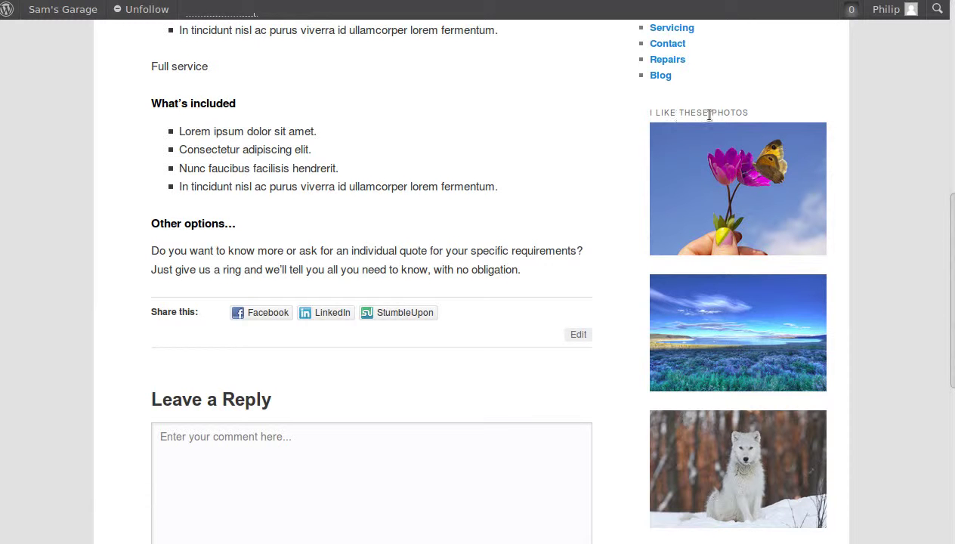
scroll(868, 260, down, 3)
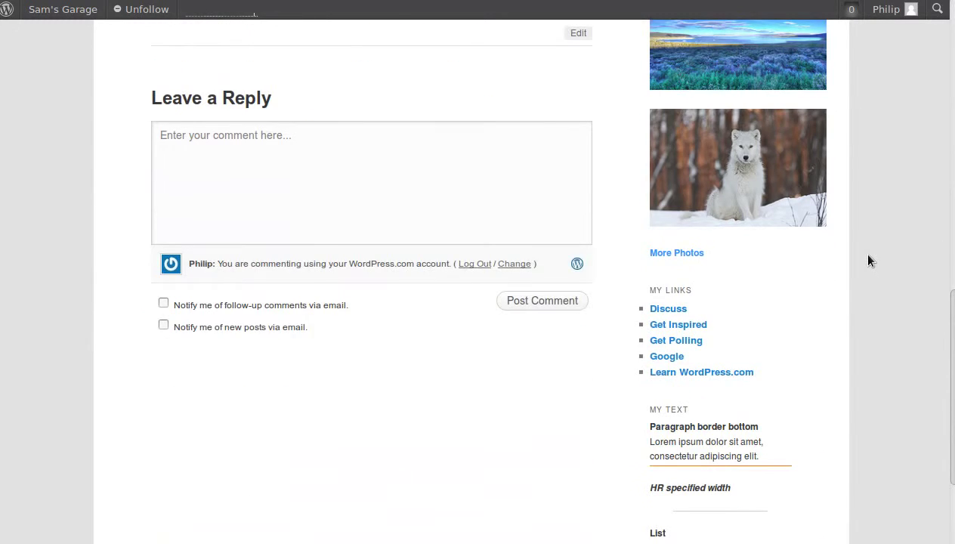
scroll(794, 279, down, 3)
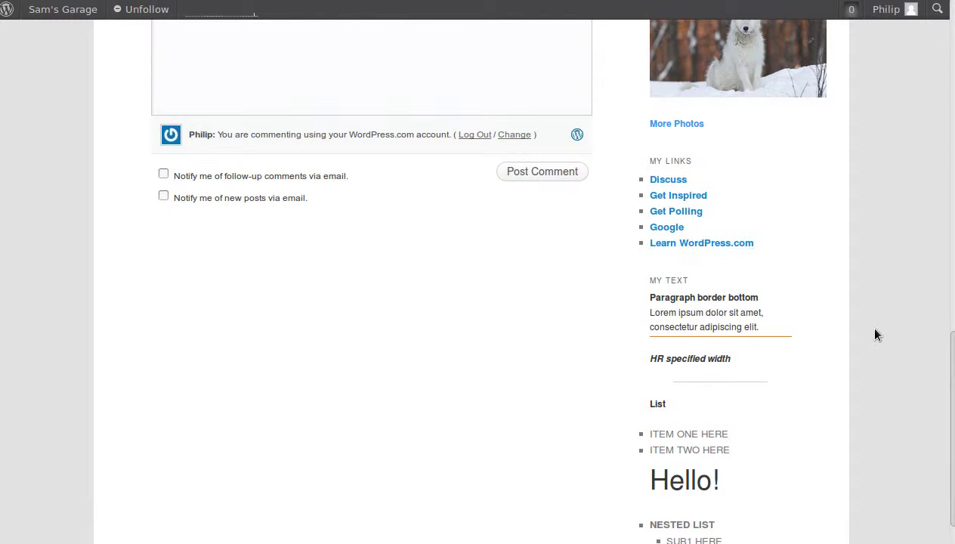
scroll(861, 318, down, 3)
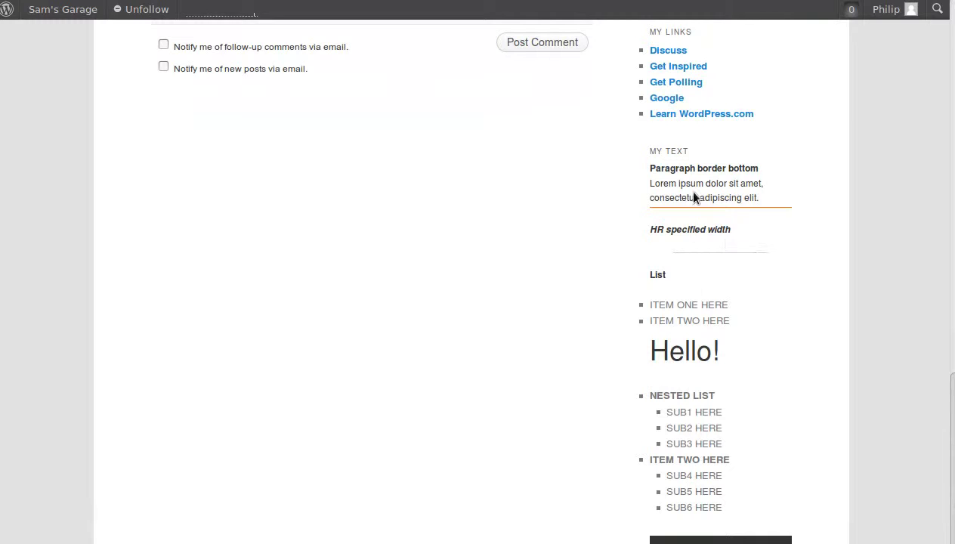
scroll(683, 361, down, 2)
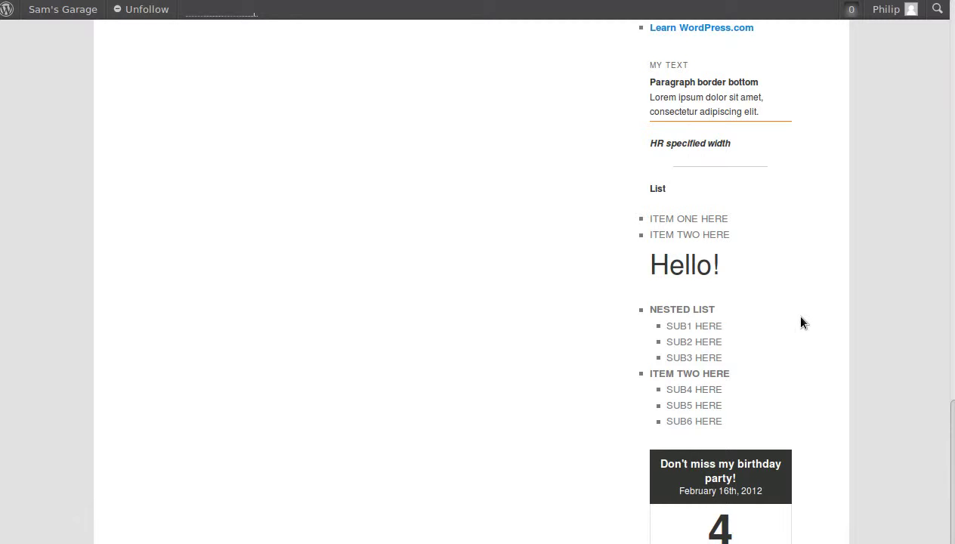
scroll(801, 321, down, 2)
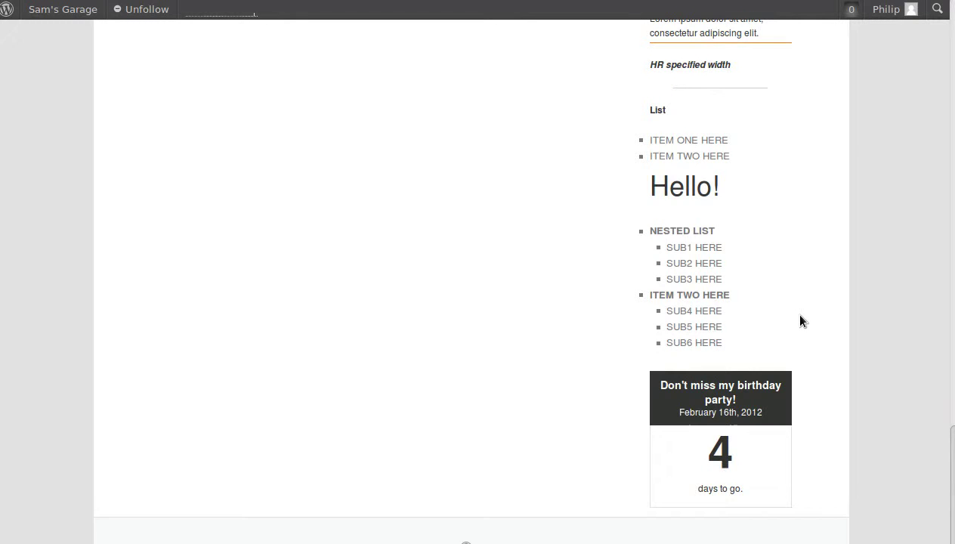
scroll(802, 322, up, 6)
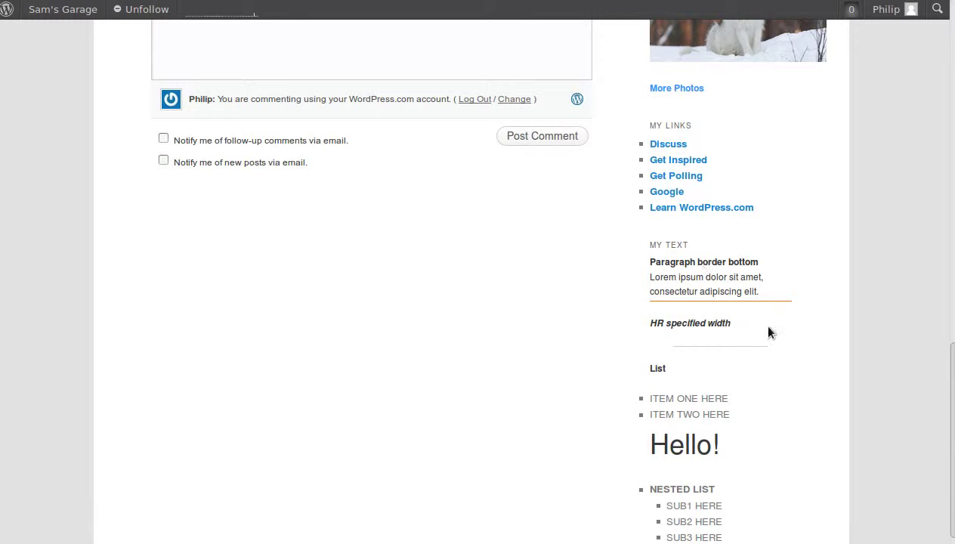
scroll(737, 380, down, 4)
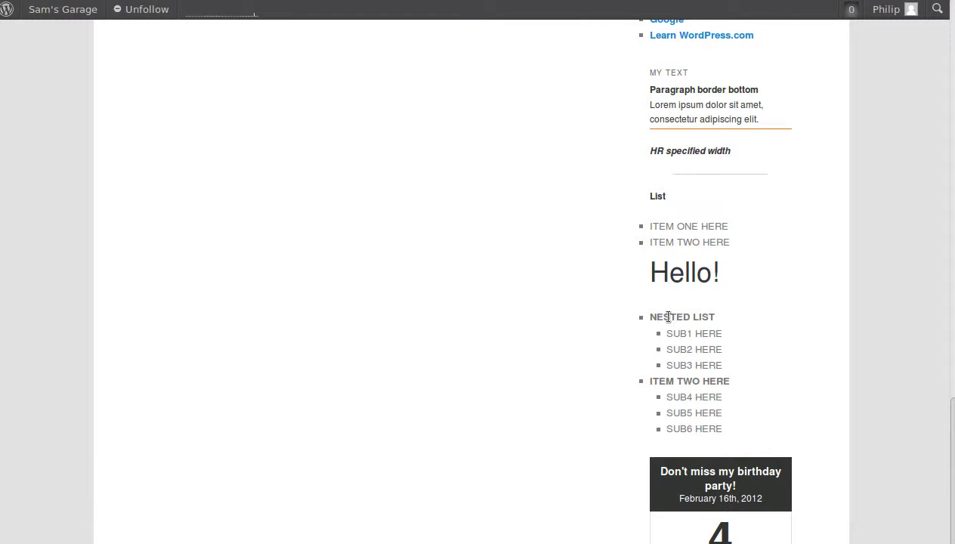
- Compare the custom text and birthday countdown on the live Servicing page with the Milestone widget's settings
scroll(753, 328, up, 4)
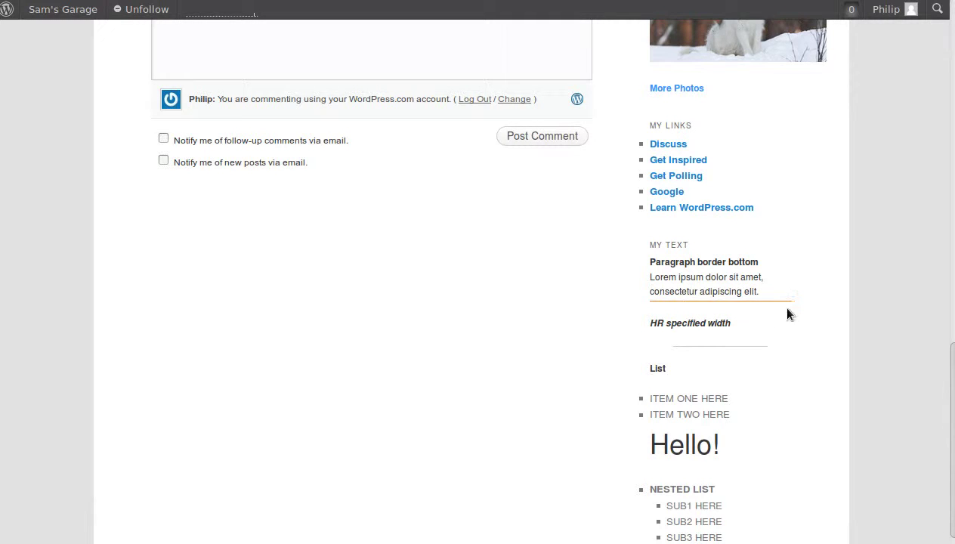
scroll(788, 314, down, 5)
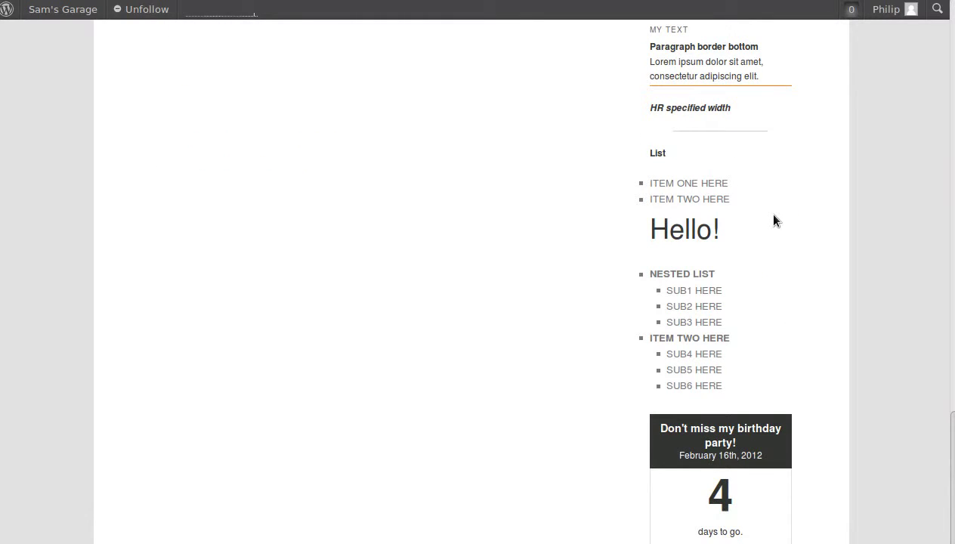
scroll(802, 437, down, 1)
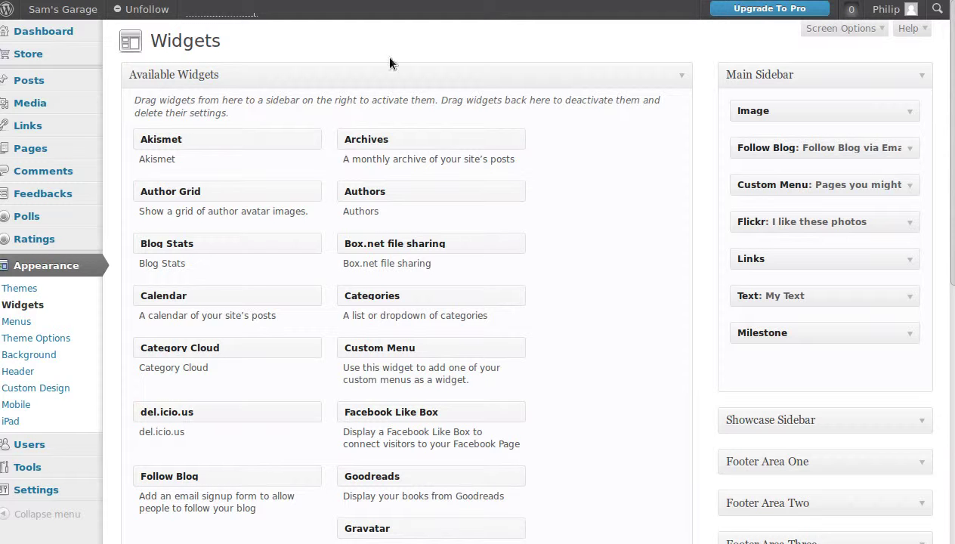
click(911, 334)
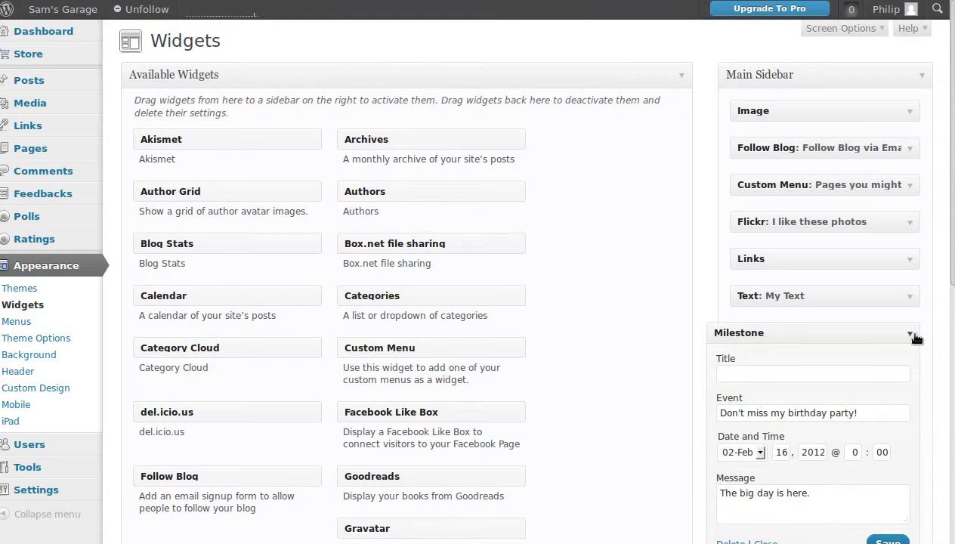
scroll(917, 338, down, 3)
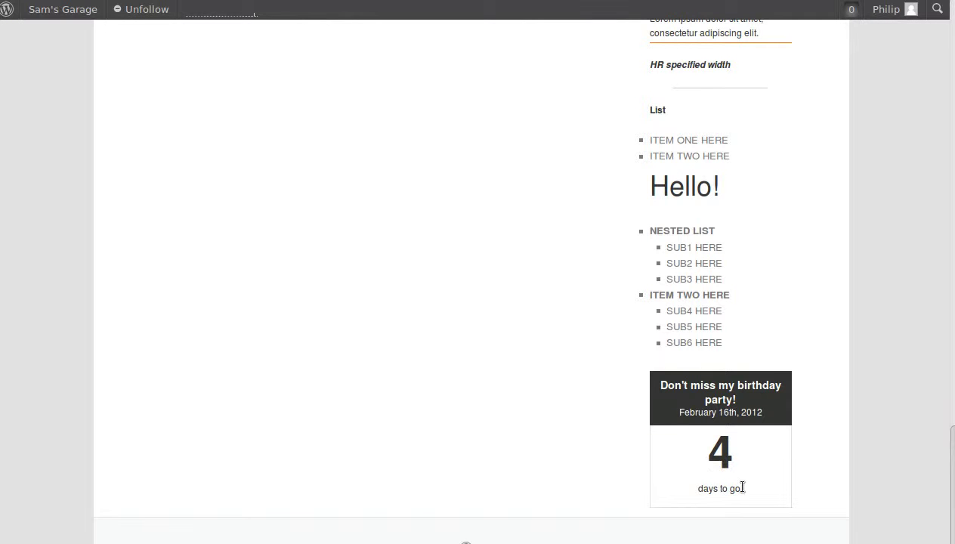
double_click(728, 413)
click(727, 414)
scroll(794, 414, up, 6)
scroll(797, 414, up, 5)
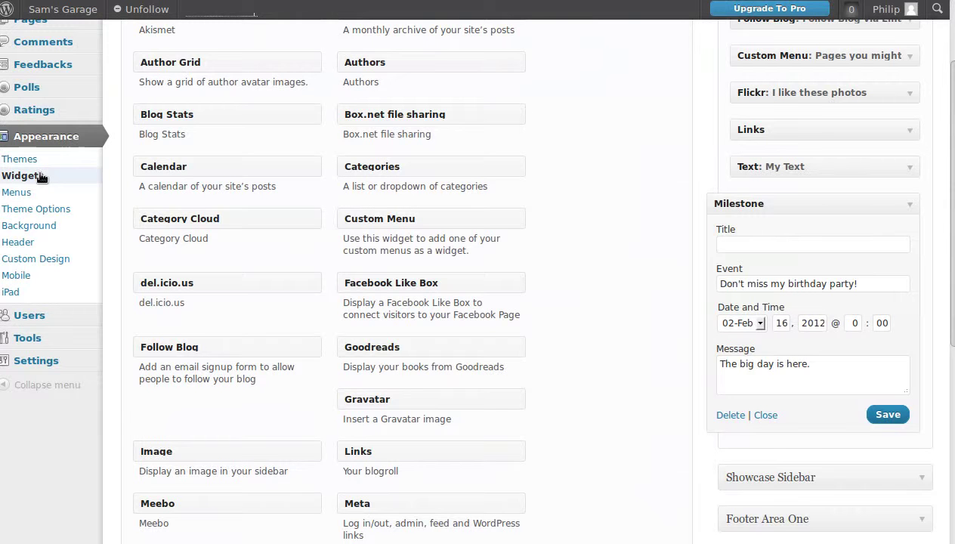
- Look through the available widgets and close the Milestone widget's settings
scroll(590, 212, up, 3)
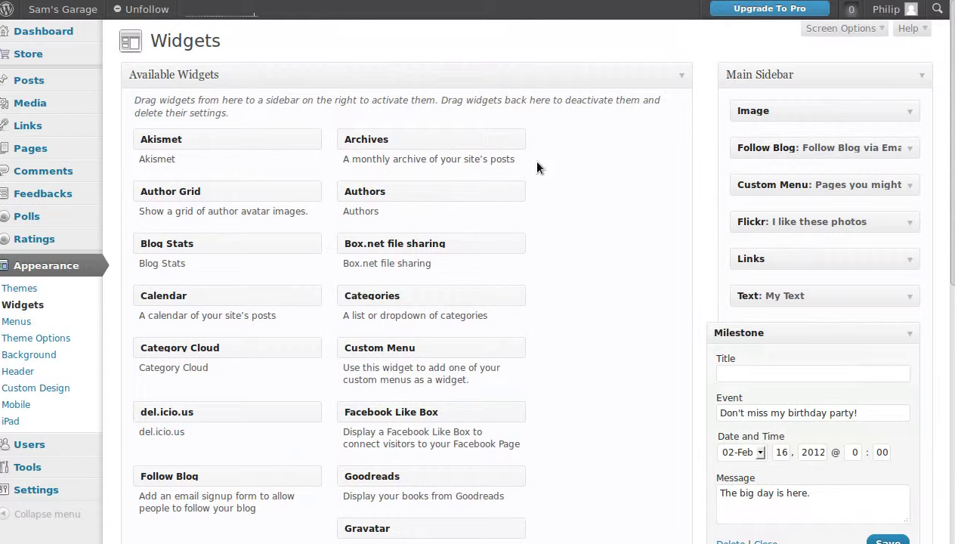
scroll(628, 224, down, 2)
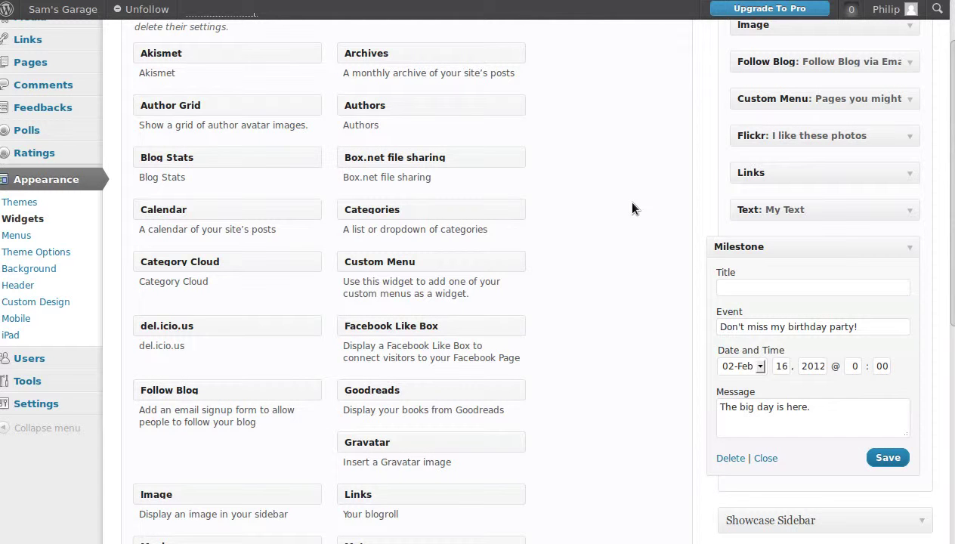
scroll(634, 207, down, 5)
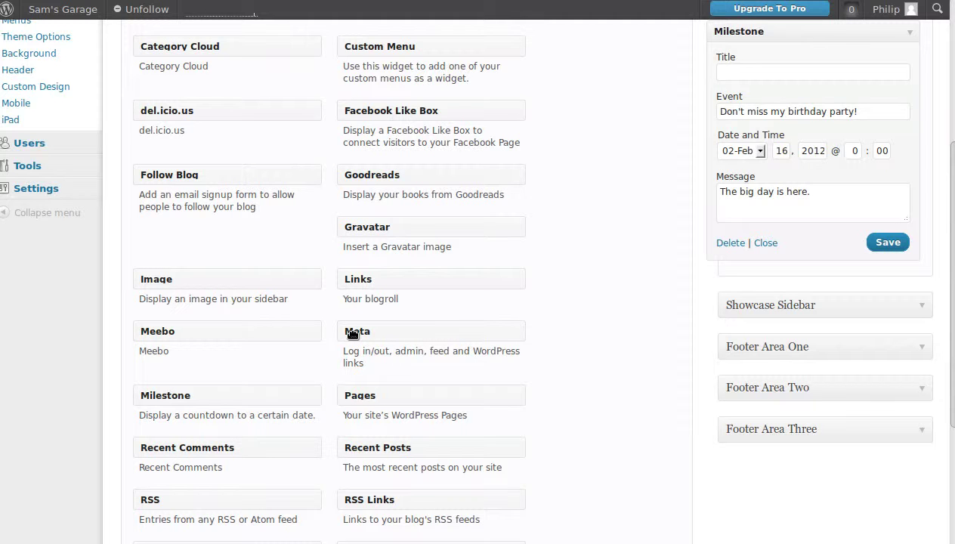
click(765, 243)
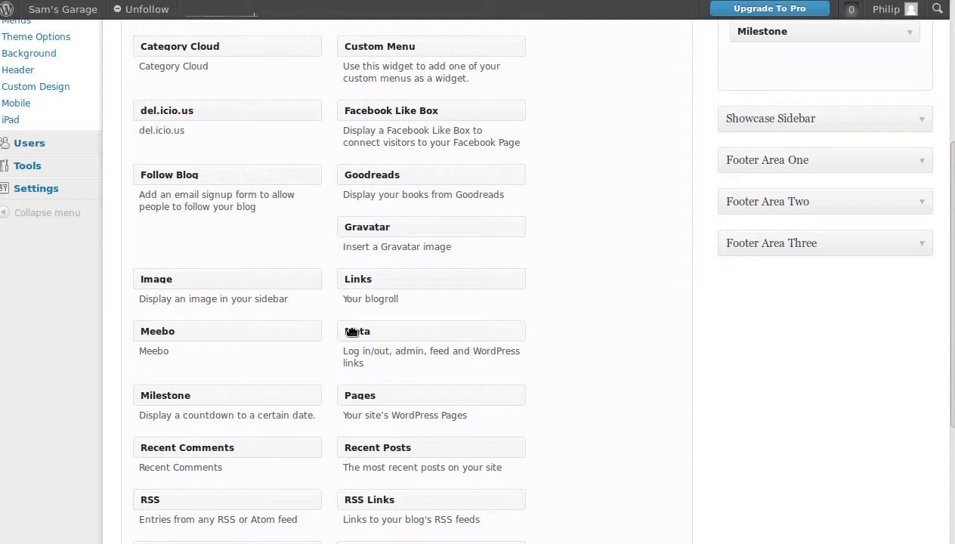
scroll(492, 250, up, 6)
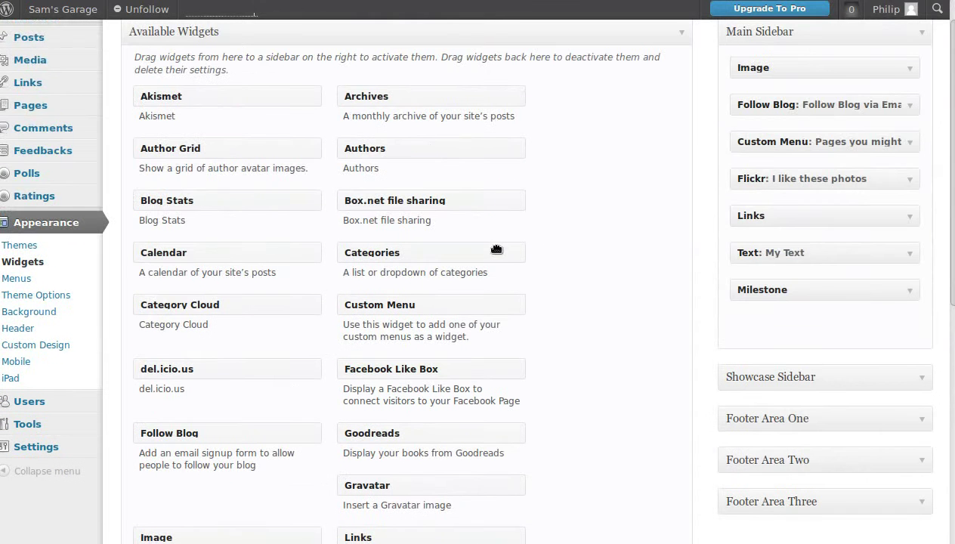
- Collapse and re-expand the Main Sidebar area, reviewing the Showcase Sidebar and the three footer widget areas
click(916, 33)
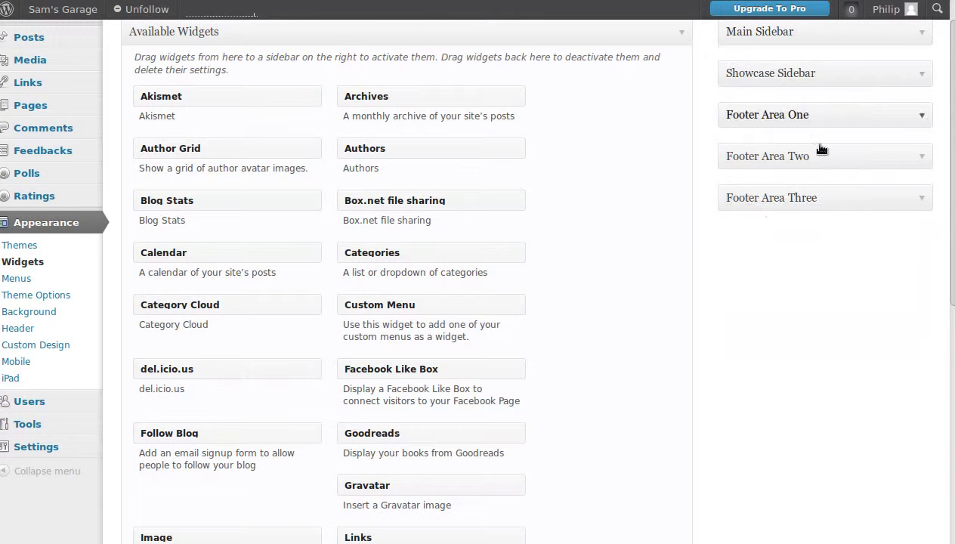
scroll(635, 225, up, 1)
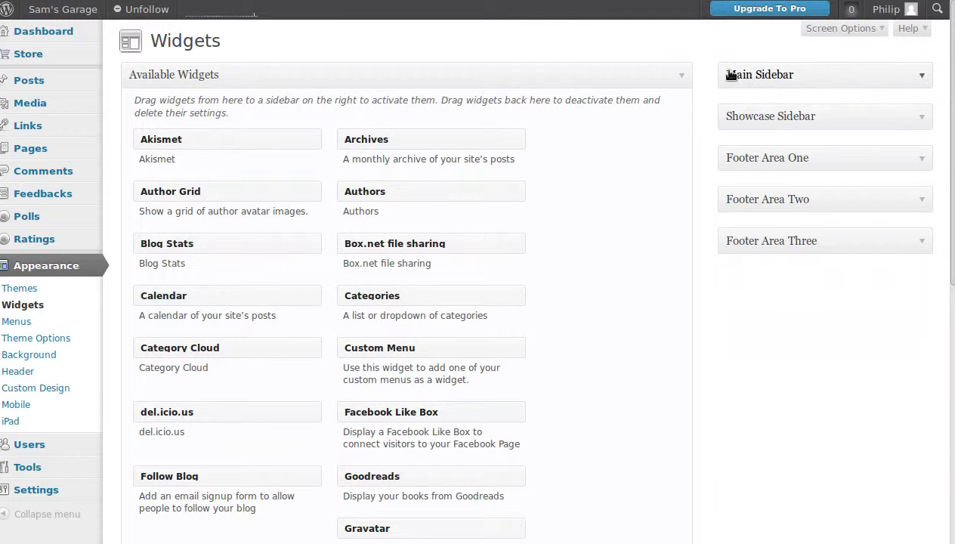
click(923, 77)
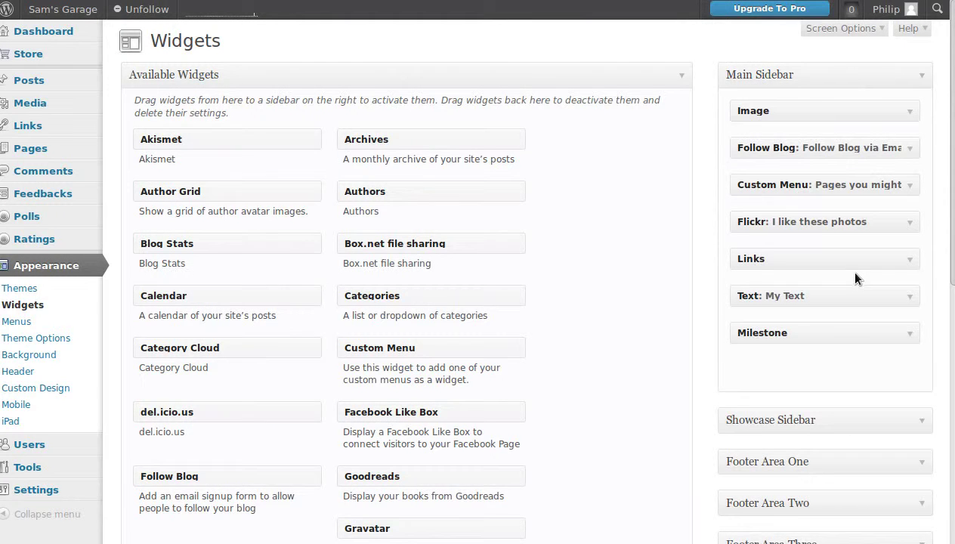
scroll(856, 279, down, 4)
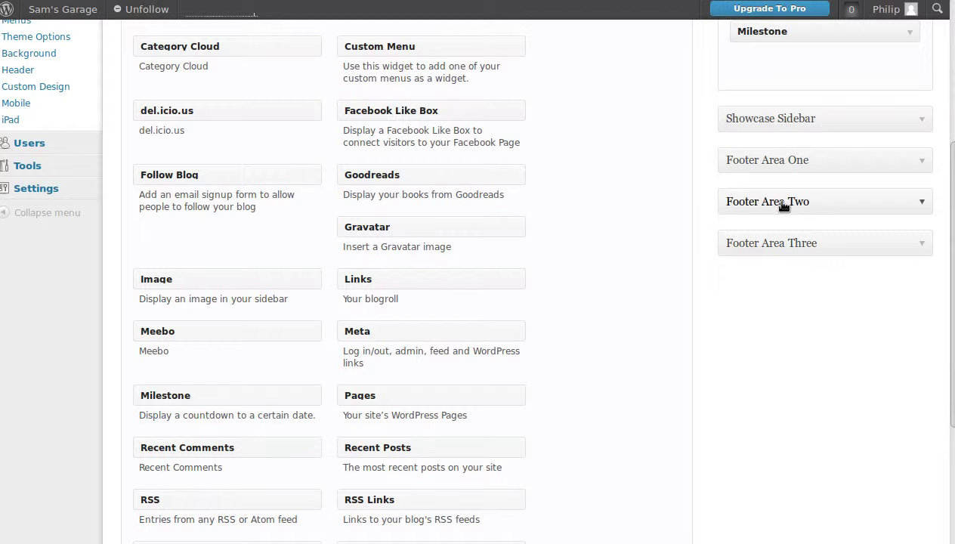
scroll(776, 363, up, 3)
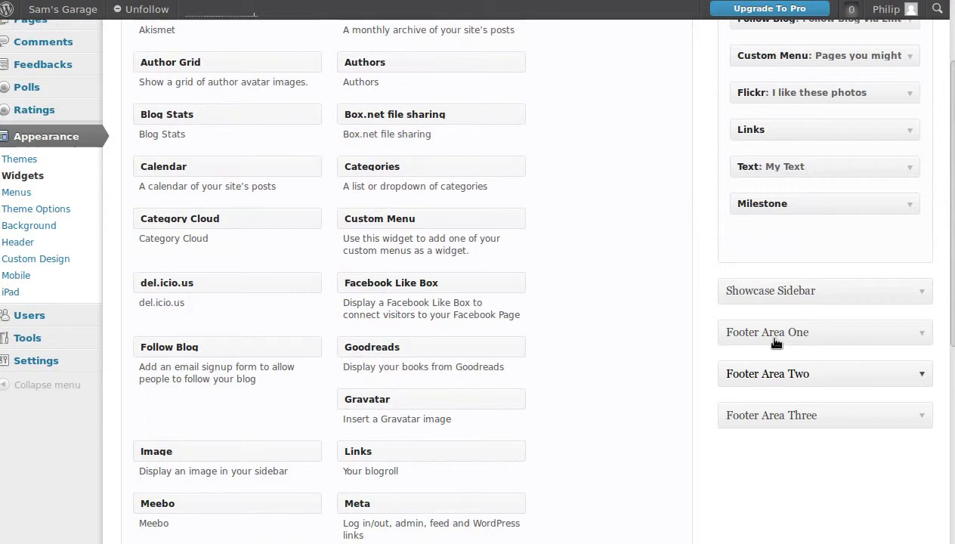
scroll(778, 145, up, 1)
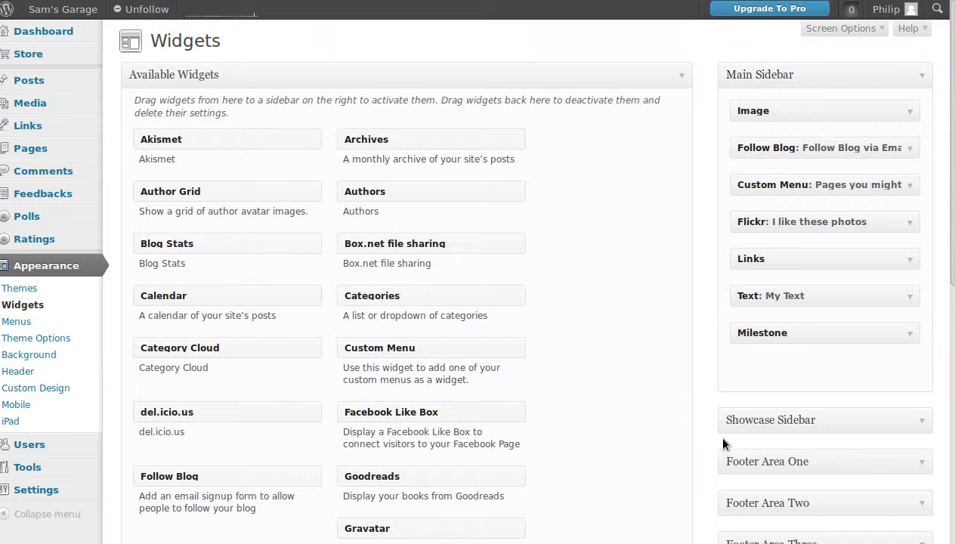
scroll(811, 427, down, 2)
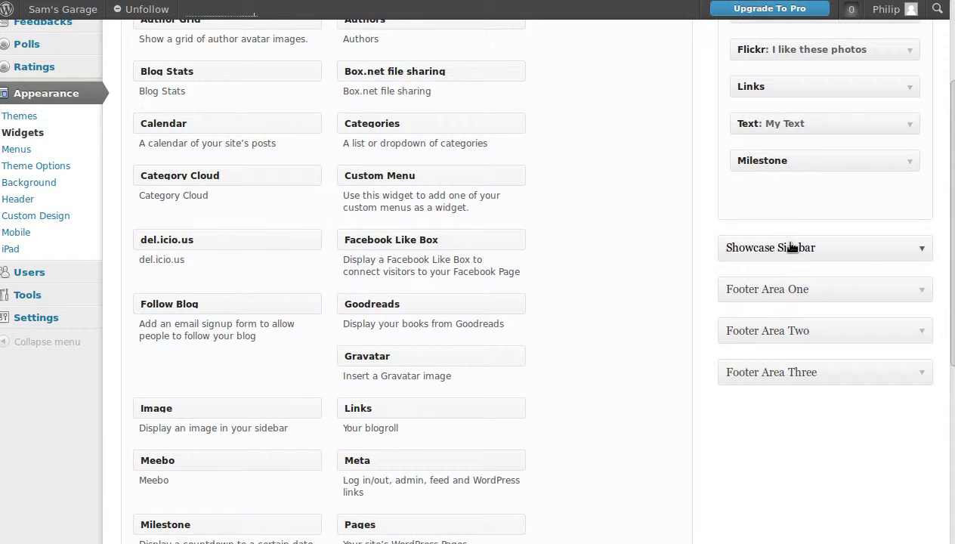
- Try to add the Goodreads and Gravatar widgets to Footer Area One
drag(391, 307, 784, 289)
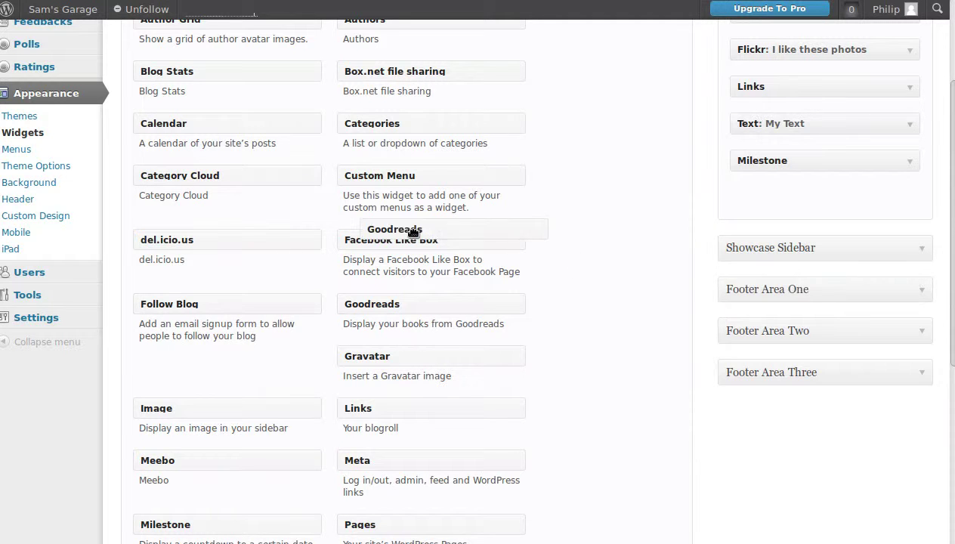
click(912, 292)
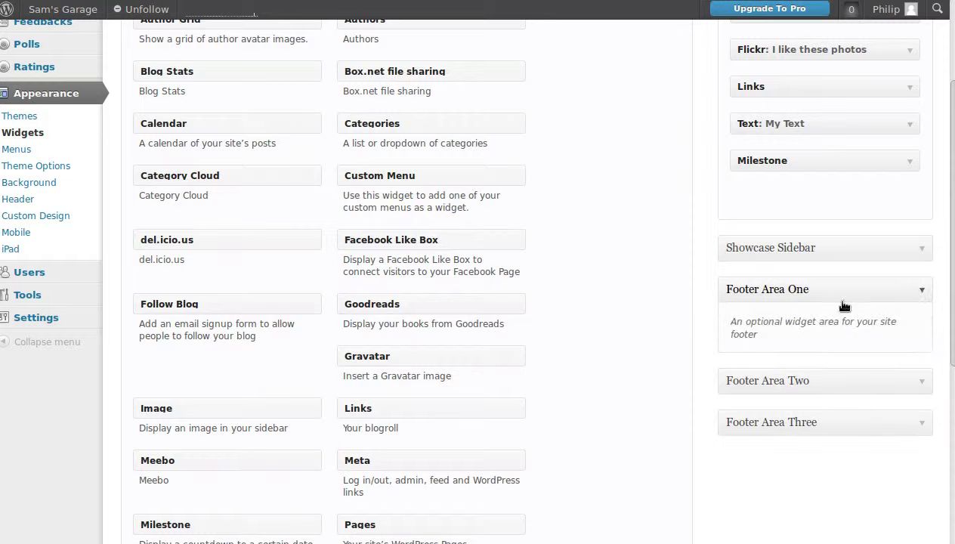
drag(376, 354, 425, 348)
click(909, 368)
click(921, 293)
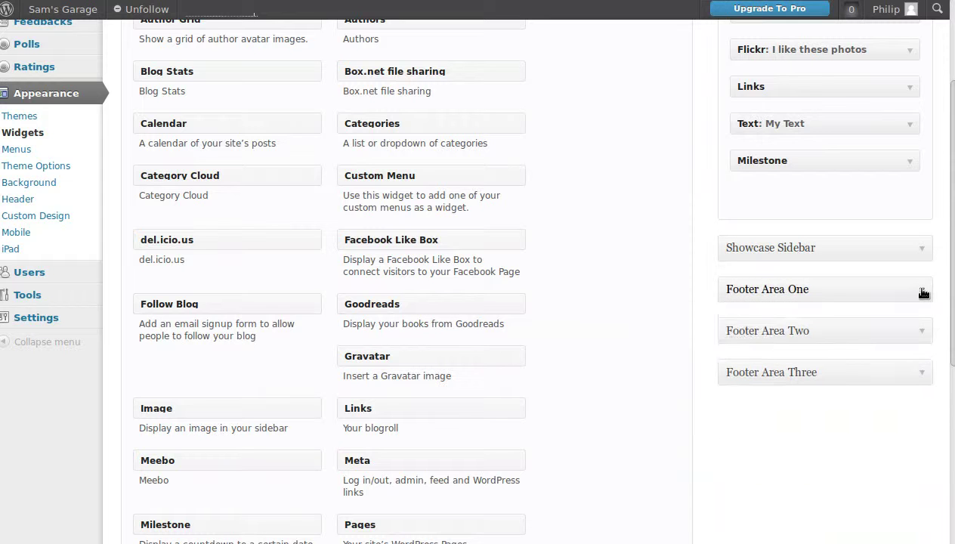
click(922, 294)
click(922, 294)
click(922, 294)
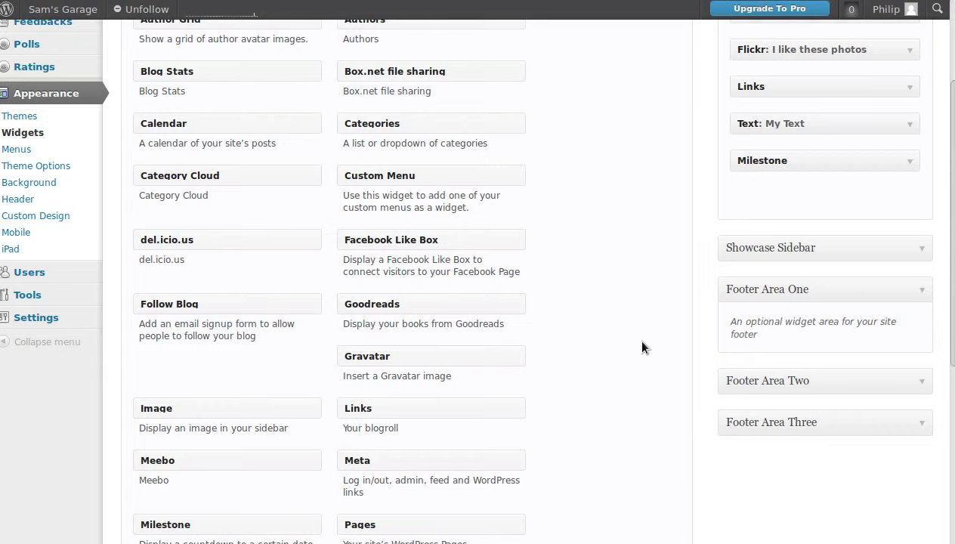
- Add the Meta widget to the Main Sidebar below Milestone, leave its title blank and save it
scroll(642, 348, up, 5)
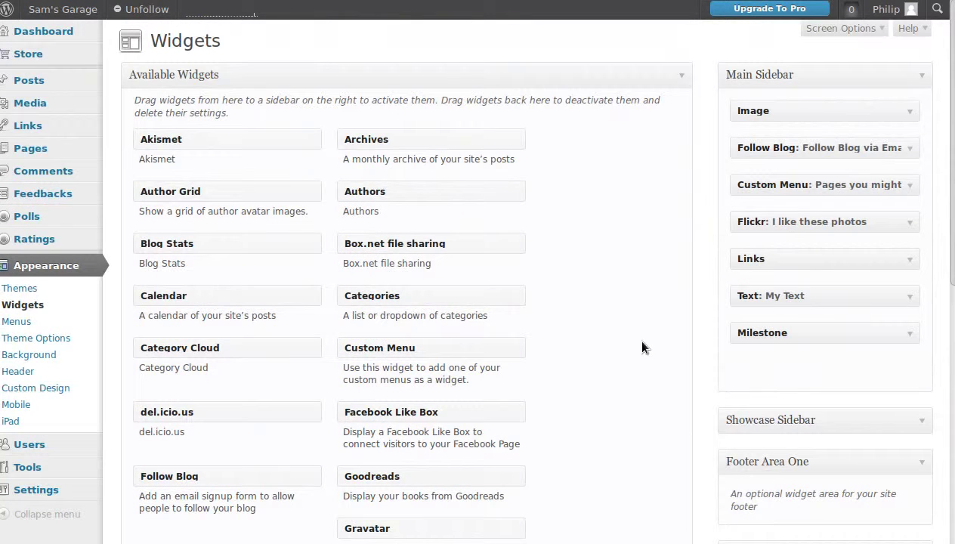
scroll(642, 348, down, 3)
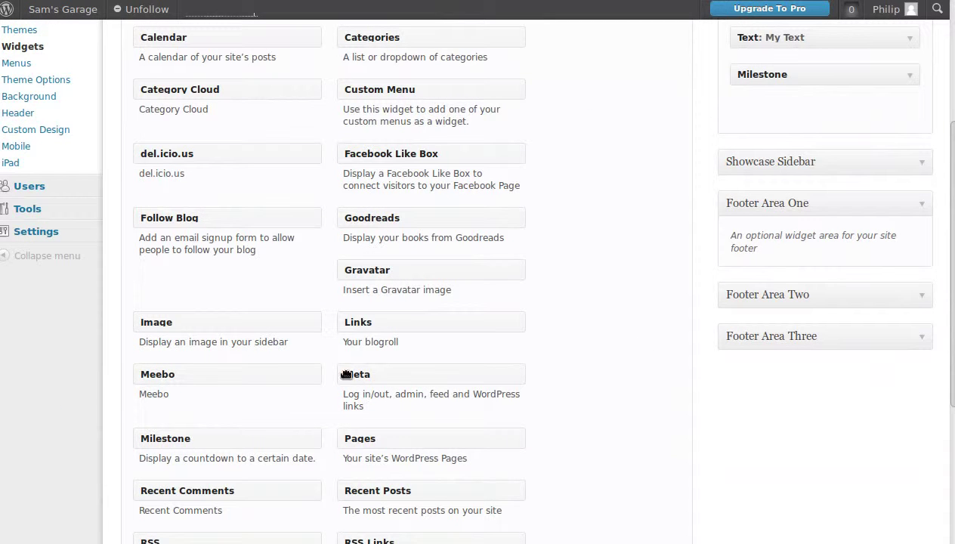
drag(358, 377, 757, 113)
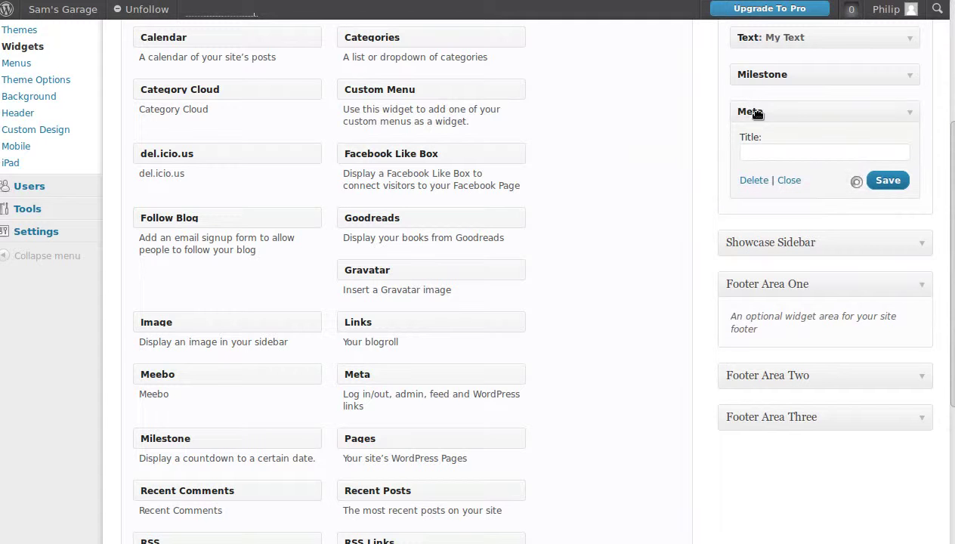
click(770, 152)
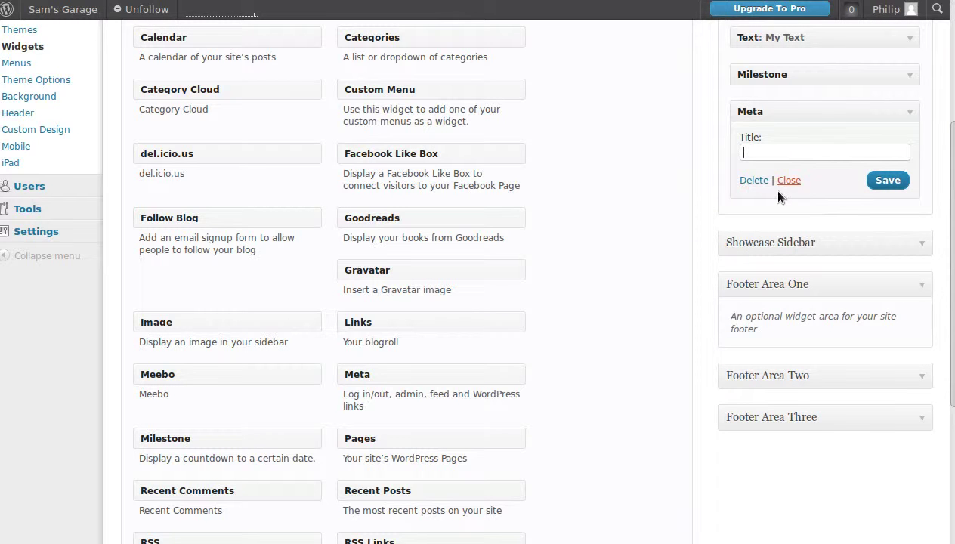
click(742, 148)
click(876, 180)
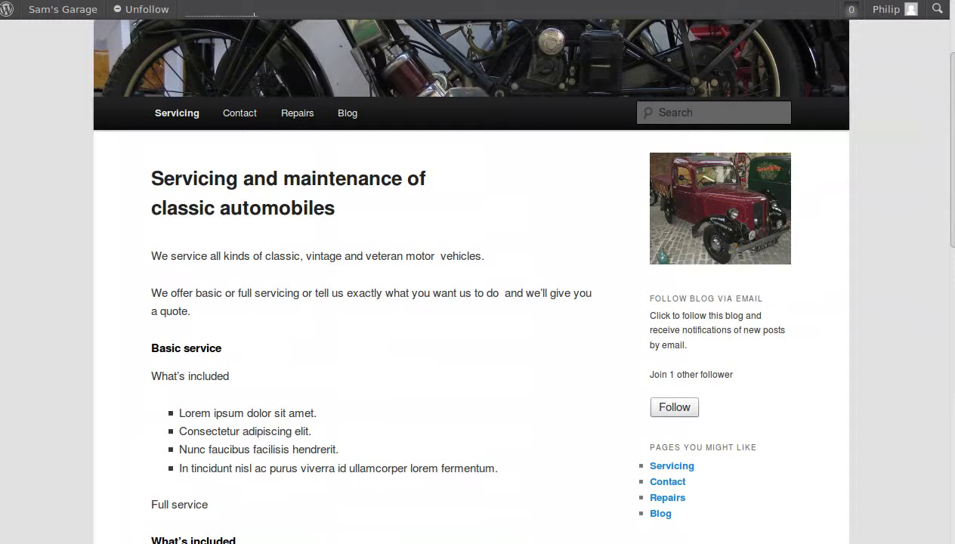
- Check the Meta section beneath the countdown on the live Servicing page and return to widget management
scroll(851, 226, down, 10)
scroll(846, 234, down, 8)
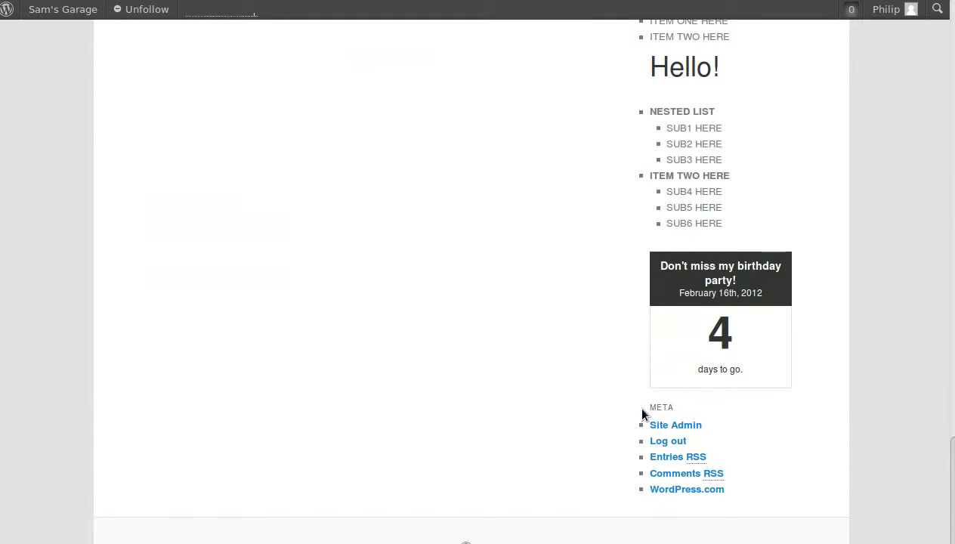
drag(643, 414, 726, 492)
click(836, 453)
click(227, 1)
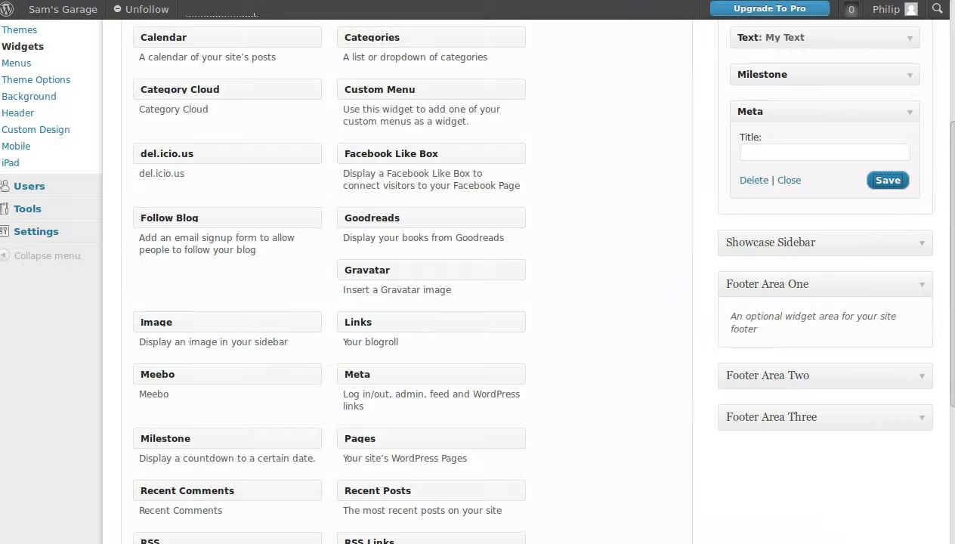
- Close the Meta widget's settings and look through the available widgets again
click(910, 113)
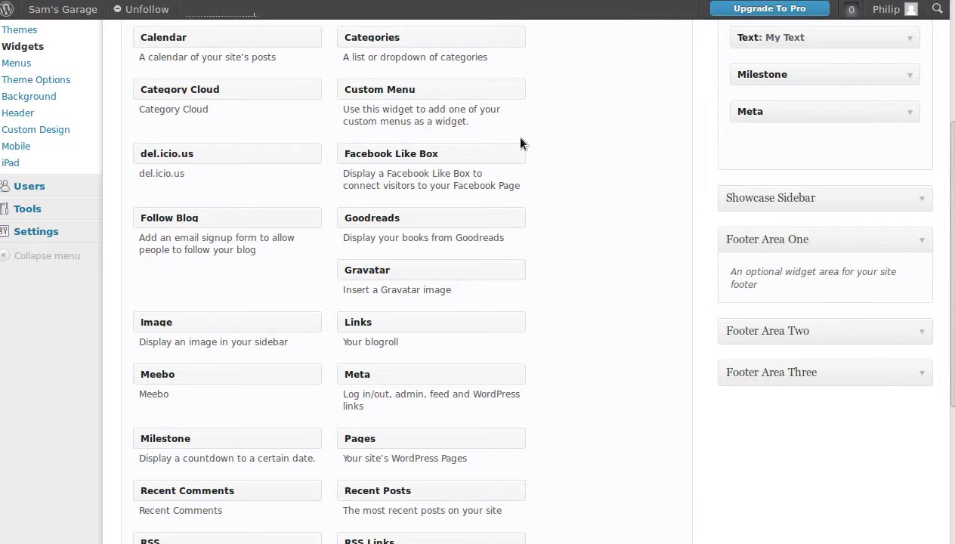
scroll(616, 206, up, 5)
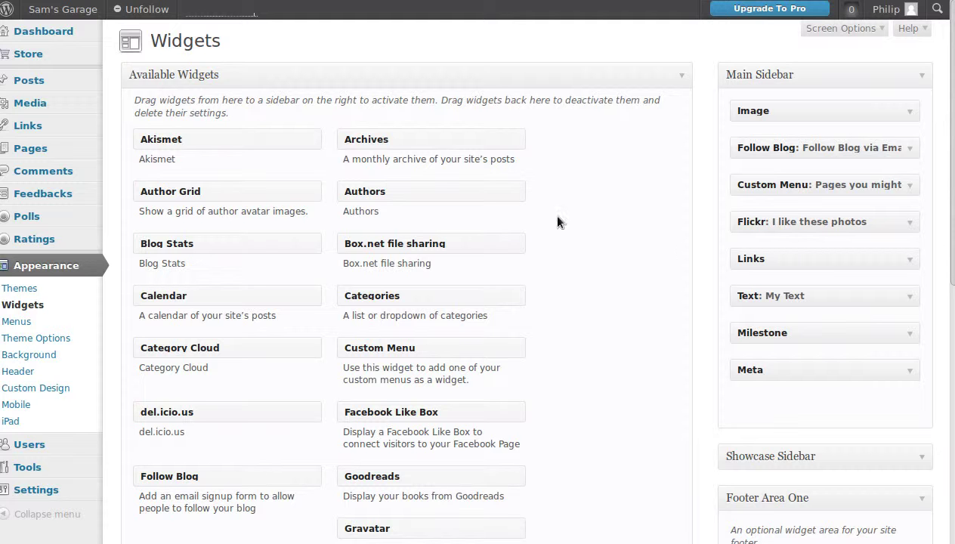
scroll(318, 347, down, 5)
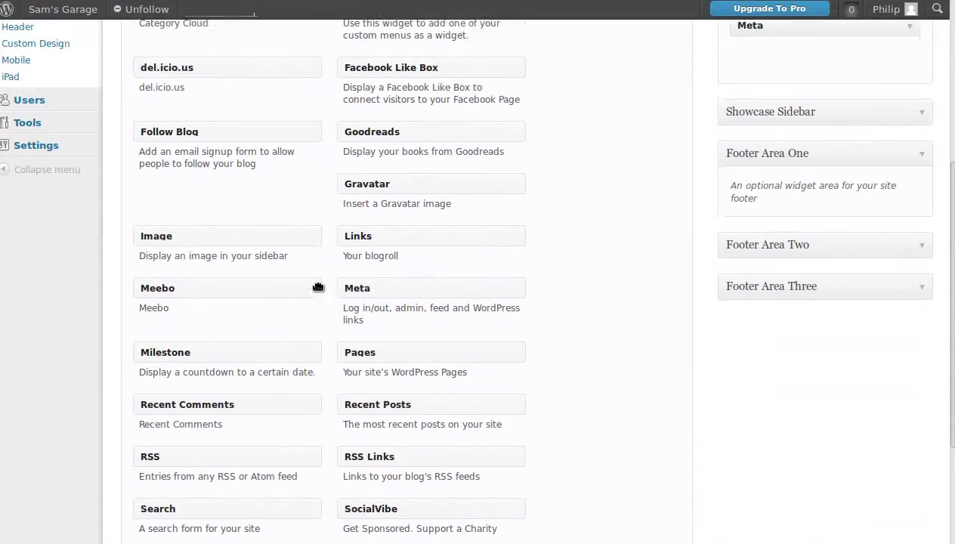
scroll(554, 359, up, 5)
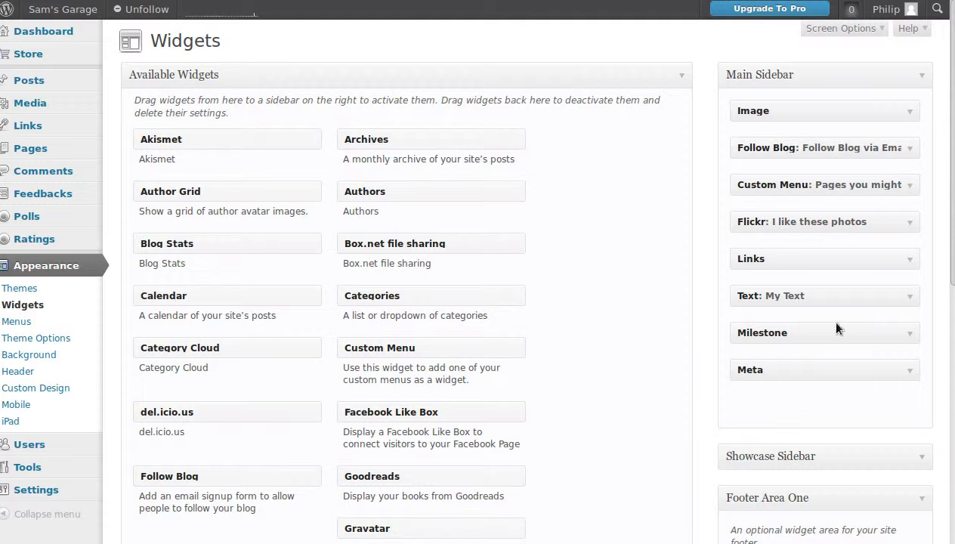
- Open the Main Sidebar's Image widget, locate Image among the available widgets, and examine the widget's Image URL field
click(910, 111)
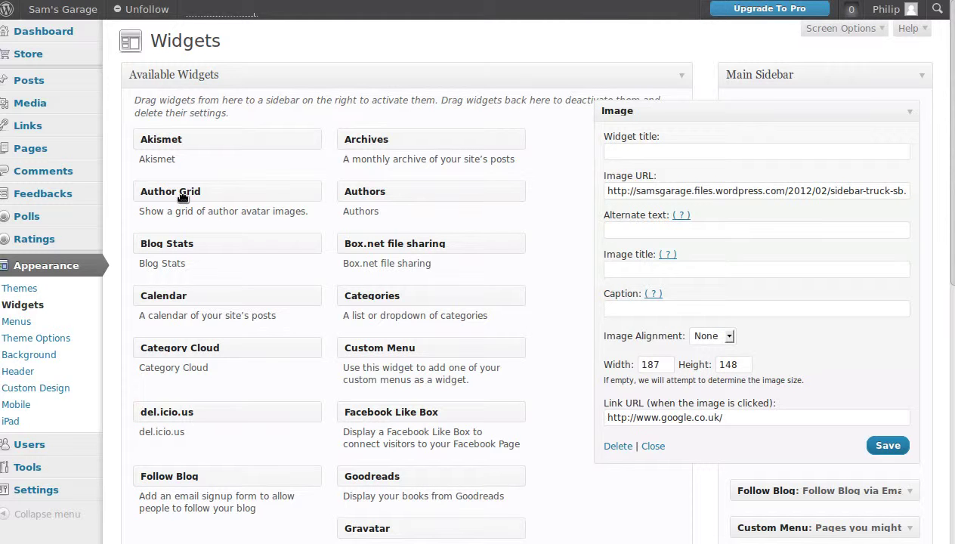
scroll(308, 370, down, 3)
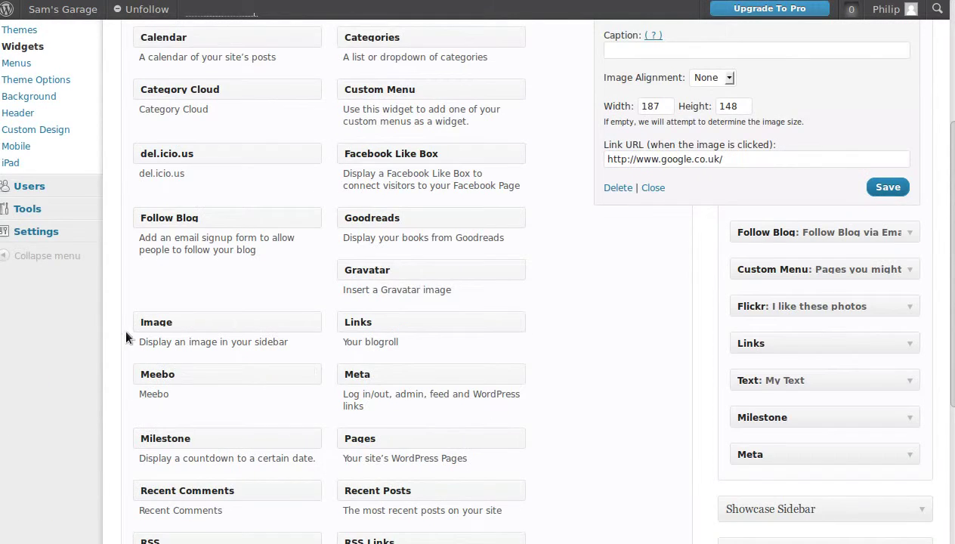
drag(148, 320, 166, 258)
scroll(440, 228, up, 5)
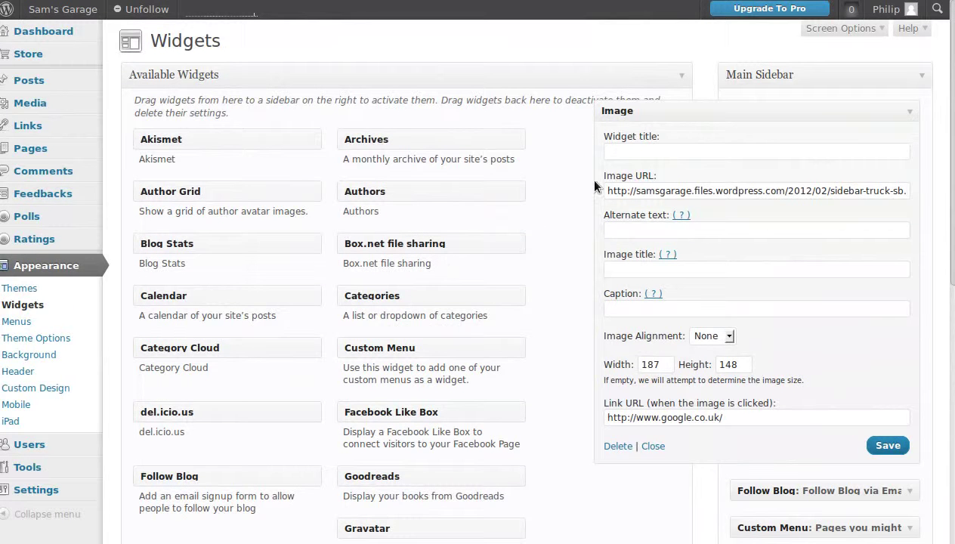
drag(610, 182, 657, 180)
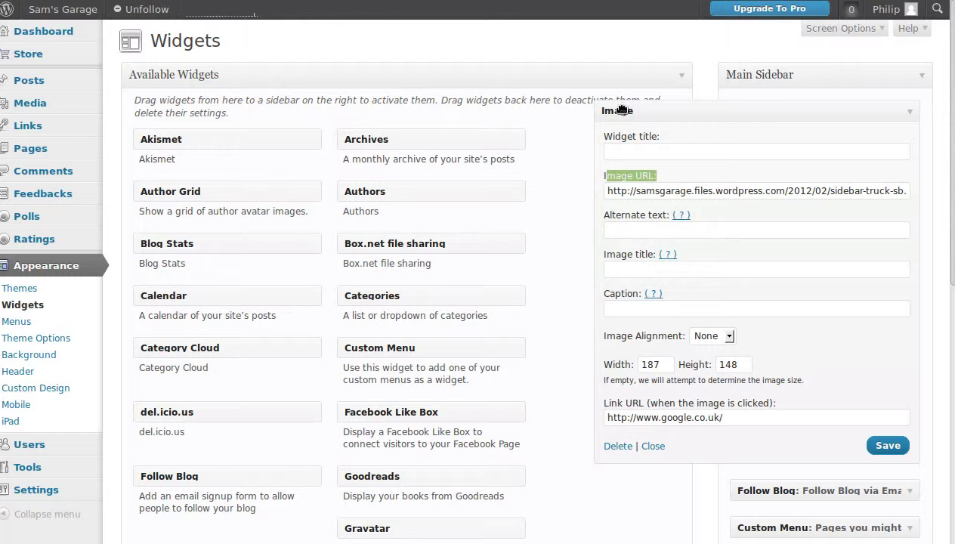
click(652, 191)
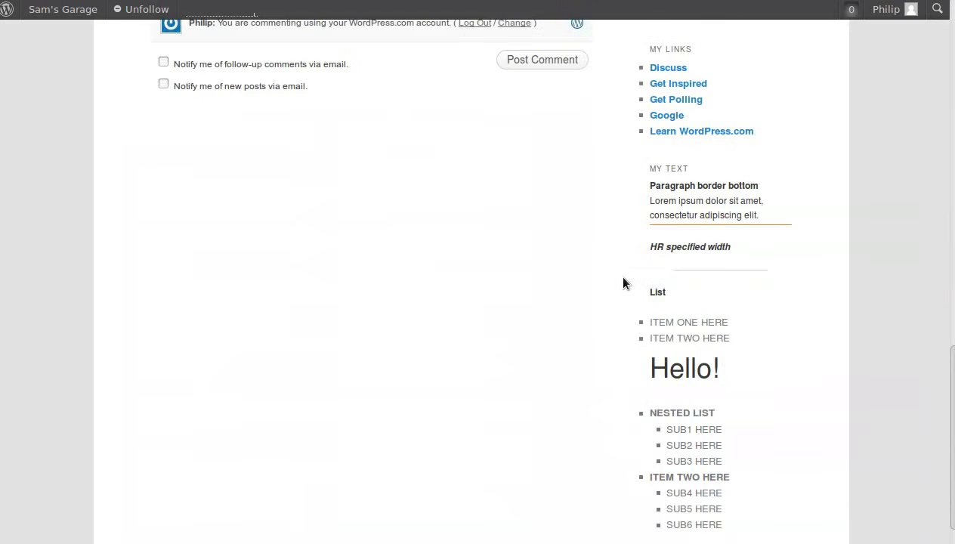
- Check the sidebar picture on the live Servicing page and compare it with the Image widget's Image URL
scroll(624, 283, up, 15)
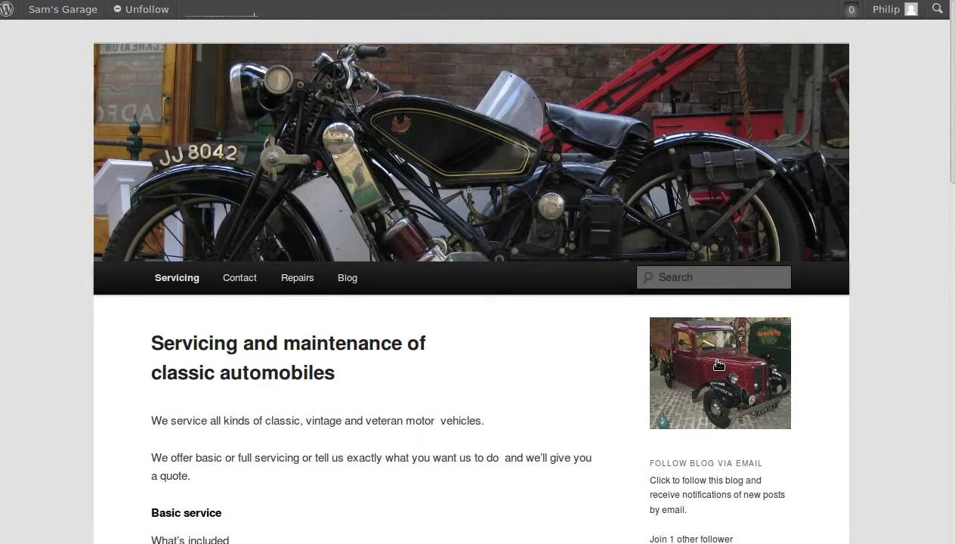
scroll(717, 366, down, 3)
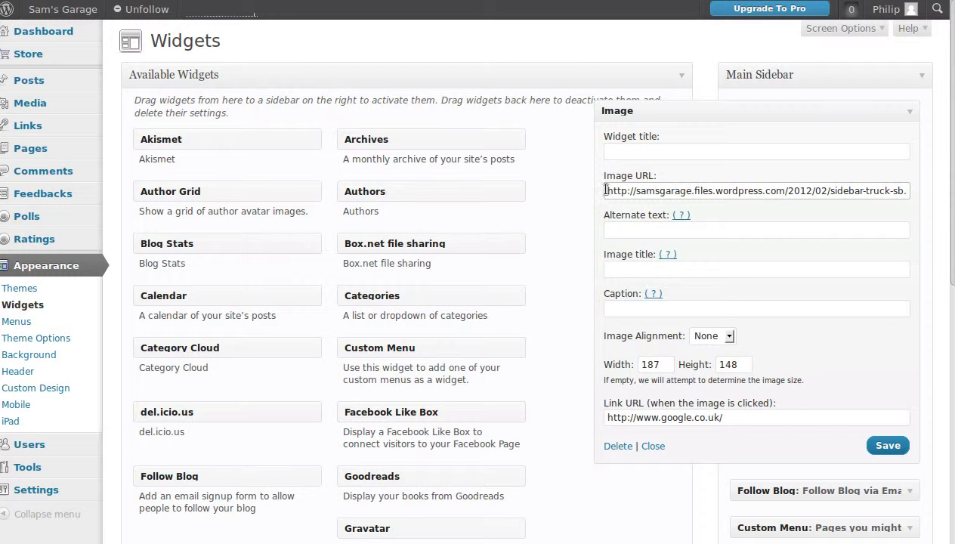
drag(608, 190, 767, 192)
click(782, 194)
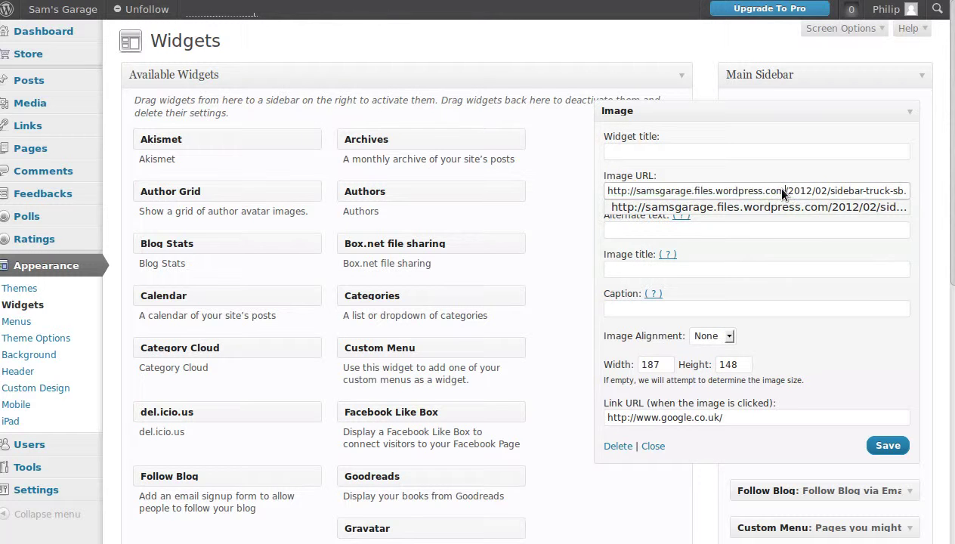
key(Escape)
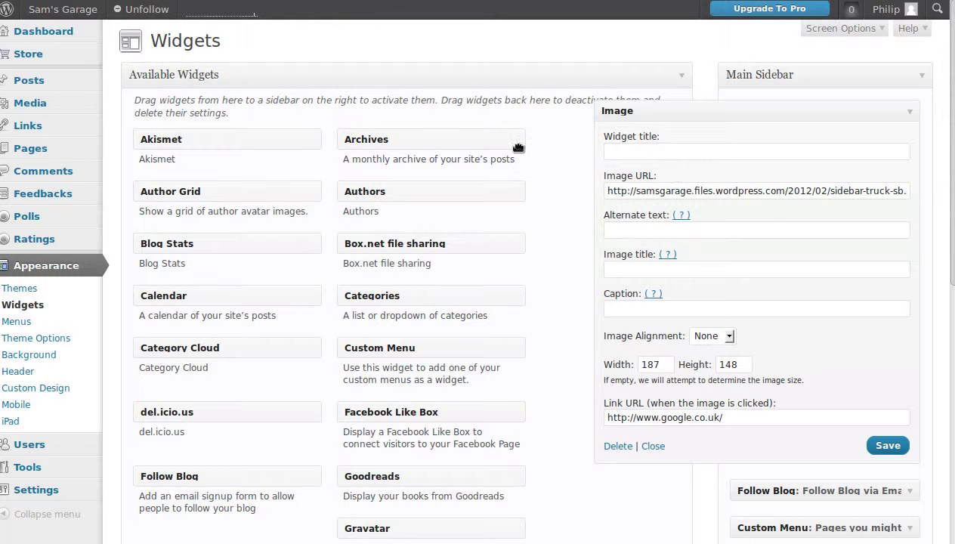
- Open the sidebar-truck-sb image from the Media Library and select its full File URL
mouse_move(40, 104)
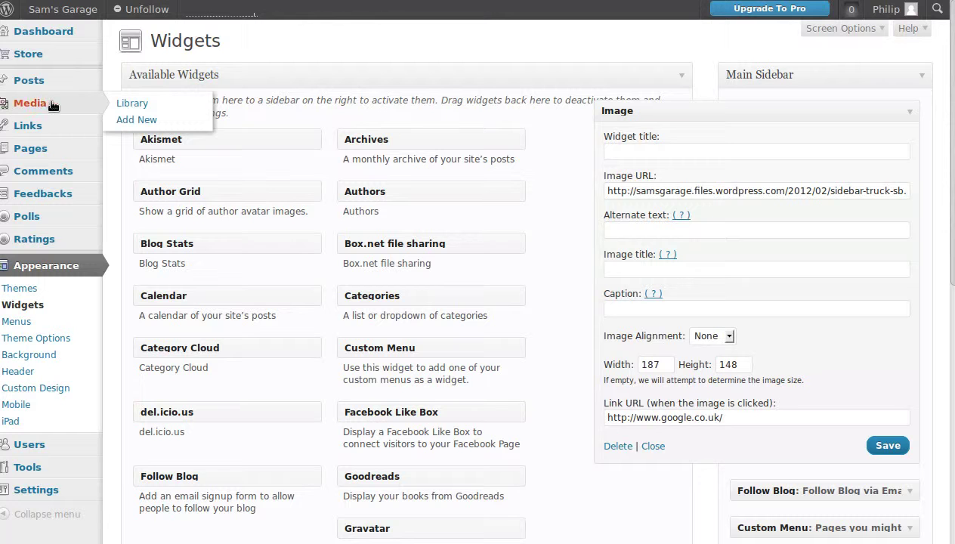
click(123, 103)
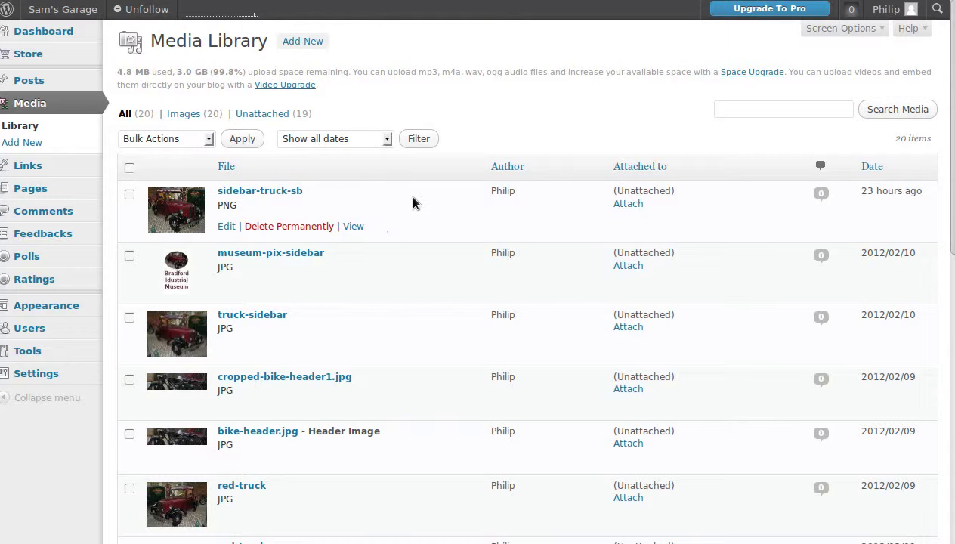
click(275, 194)
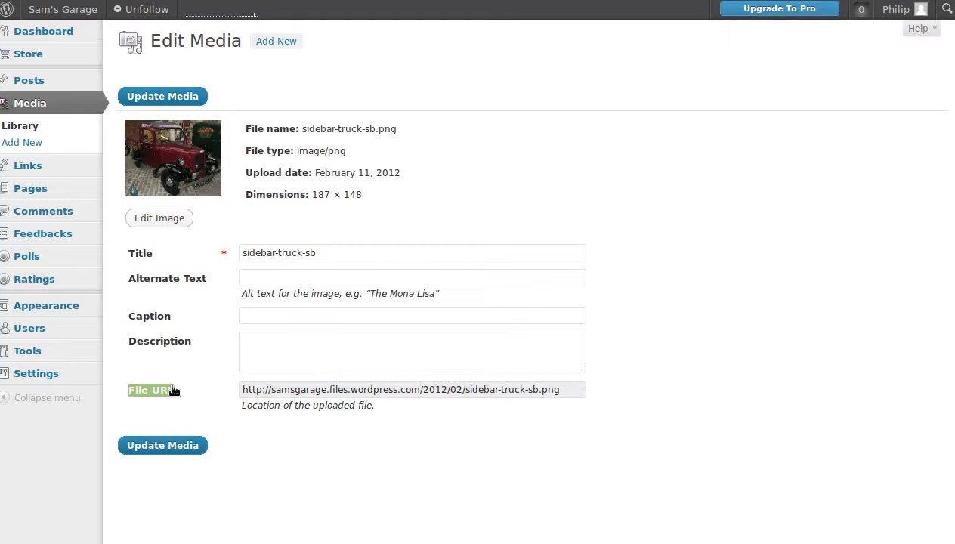
click(250, 387)
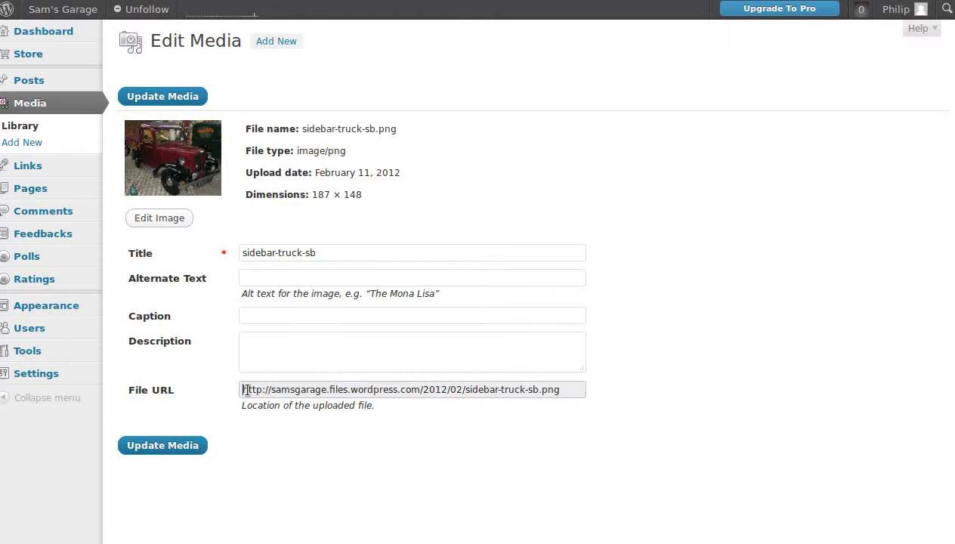
triple_click(246, 390)
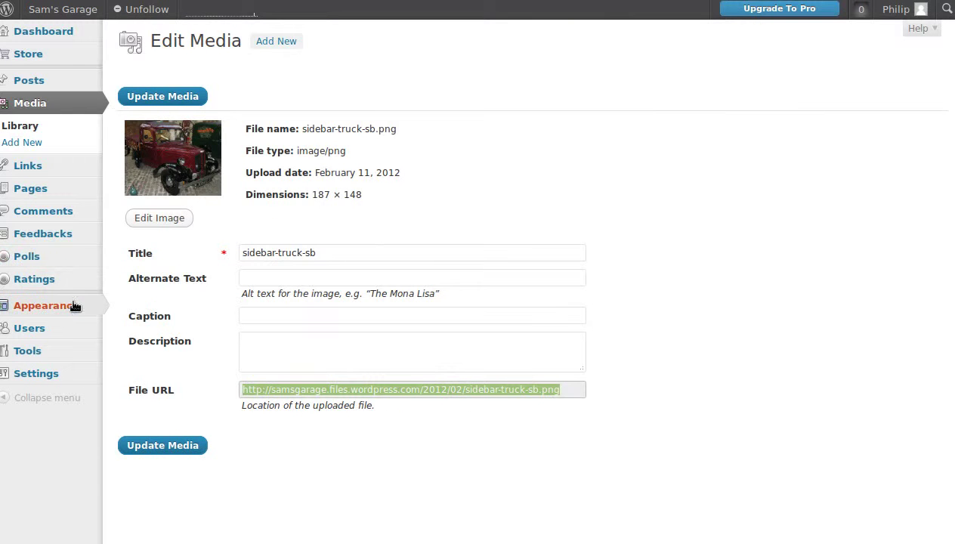
- Return to widget management, reopen the Main Sidebar's Image widget and check the address in its Image URL field
mouse_move(76, 311)
click(139, 323)
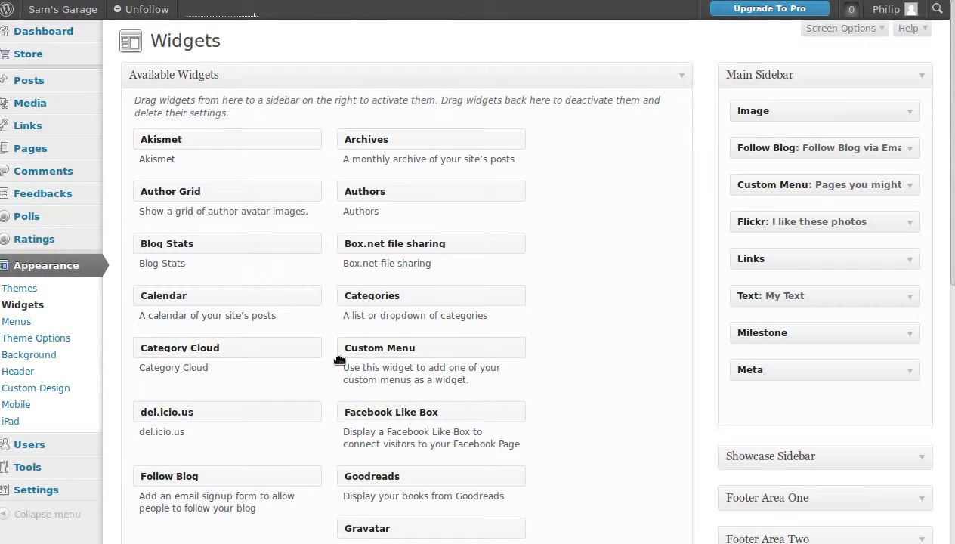
click(910, 111)
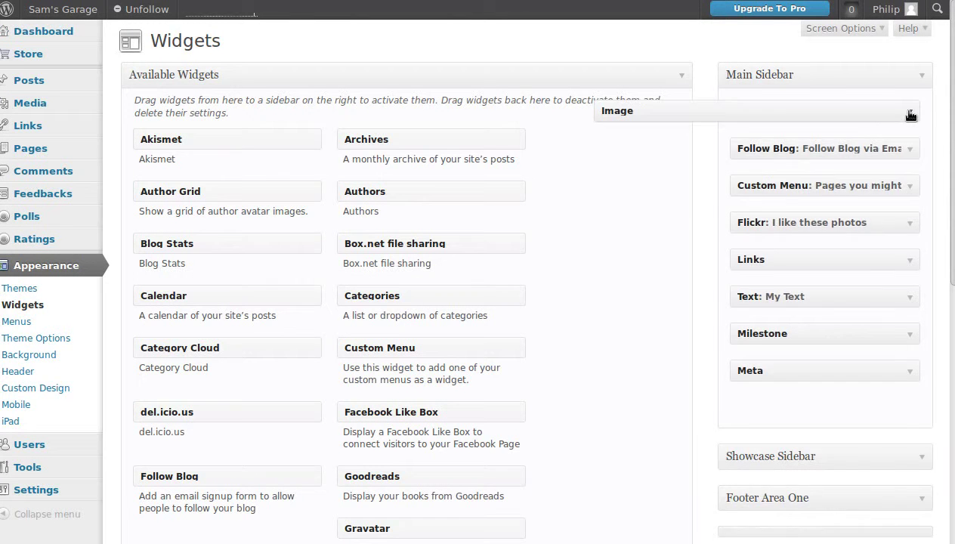
triple_click(712, 192)
click(712, 192)
click(712, 192)
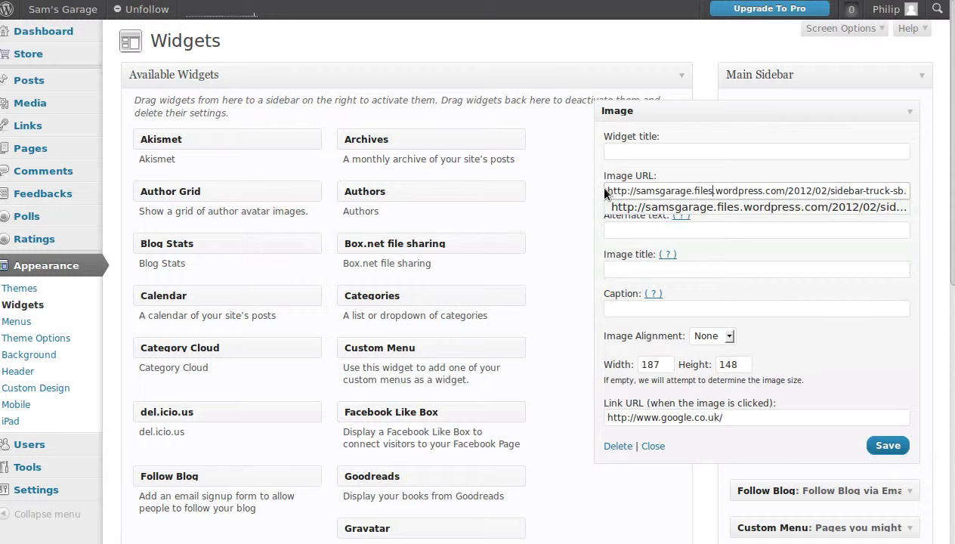
drag(605, 193, 941, 197)
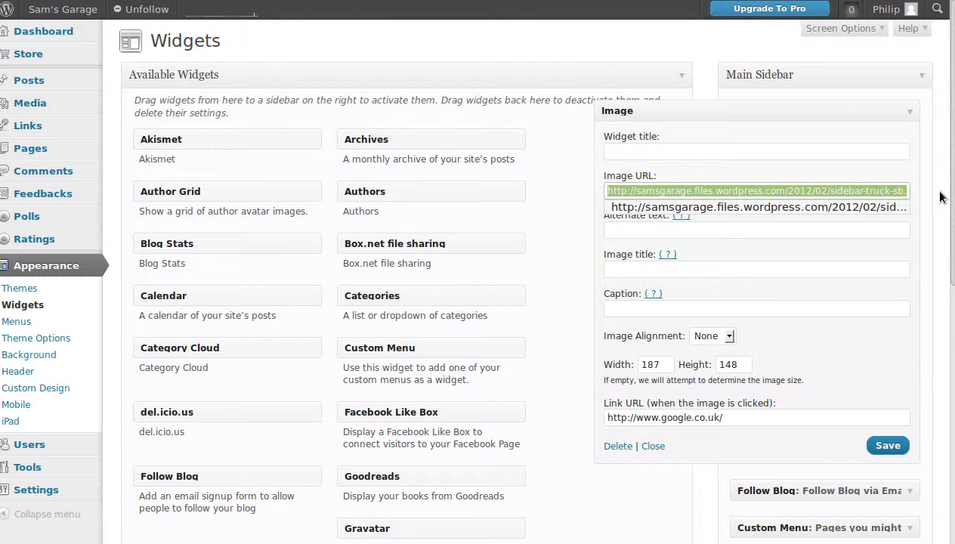
click(807, 187)
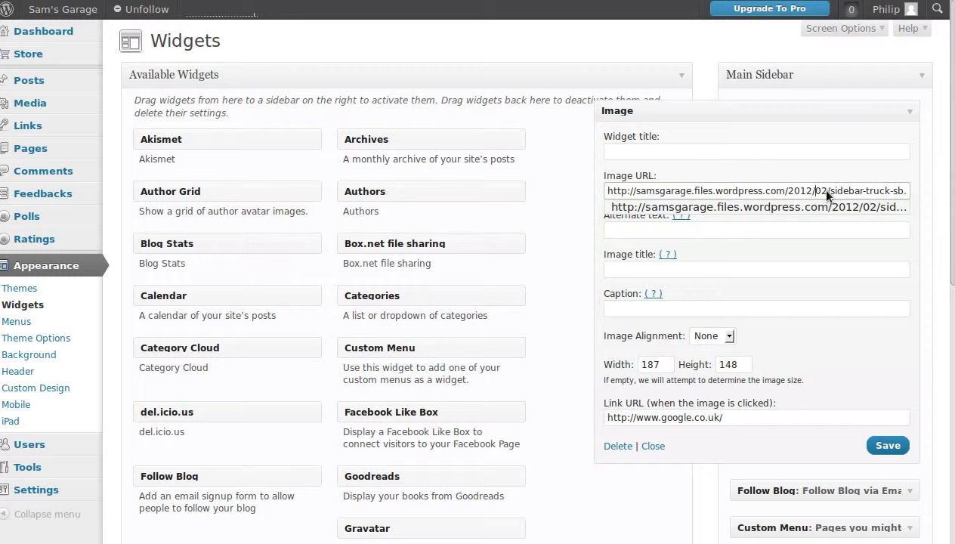
click(634, 202)
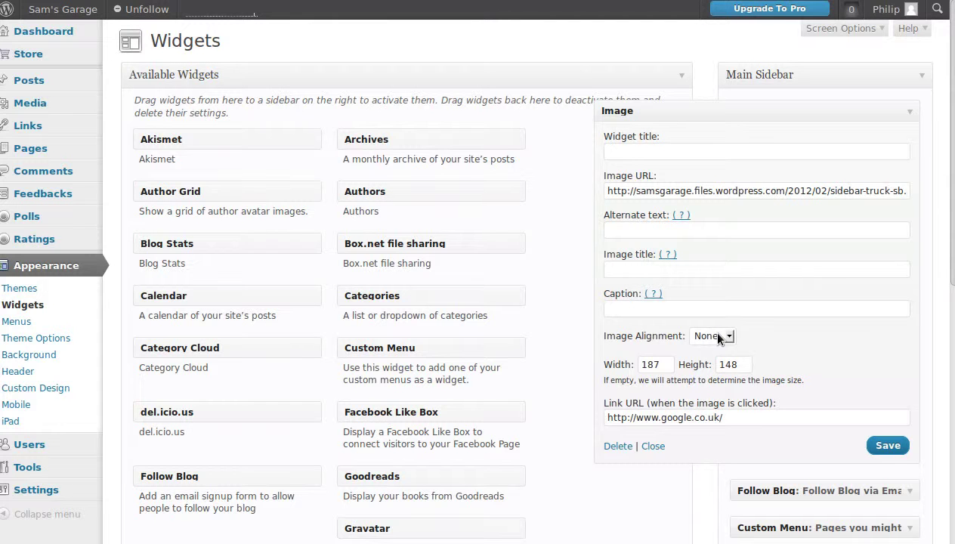
- Review the Image widget's Link URL, save the widget and collapse its settings
drag(605, 405, 783, 409)
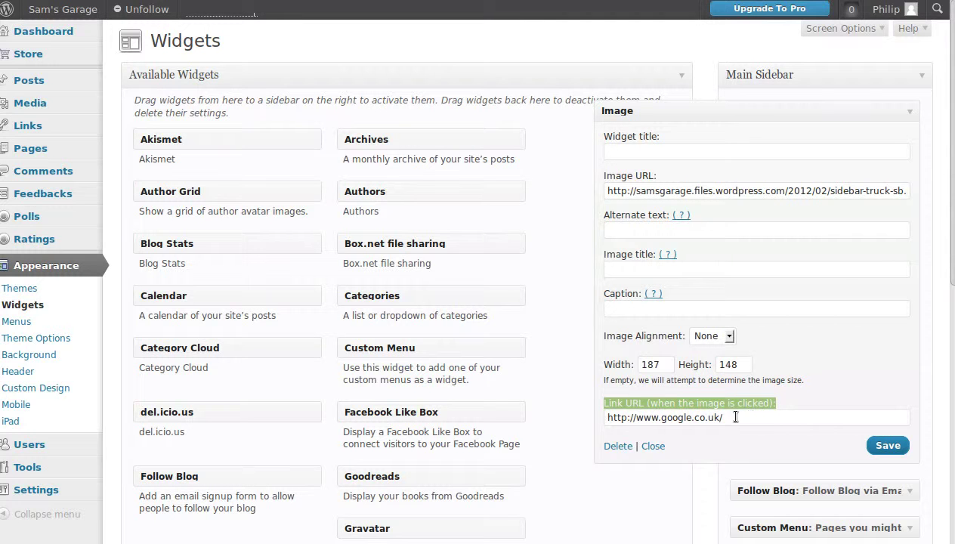
drag(663, 417, 603, 417)
key(End)
click(622, 424)
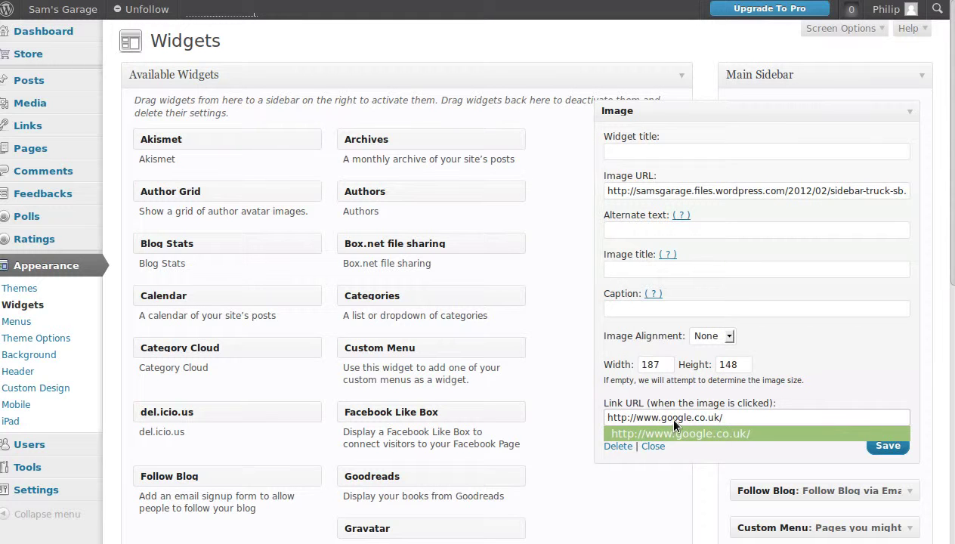
click(575, 414)
click(894, 446)
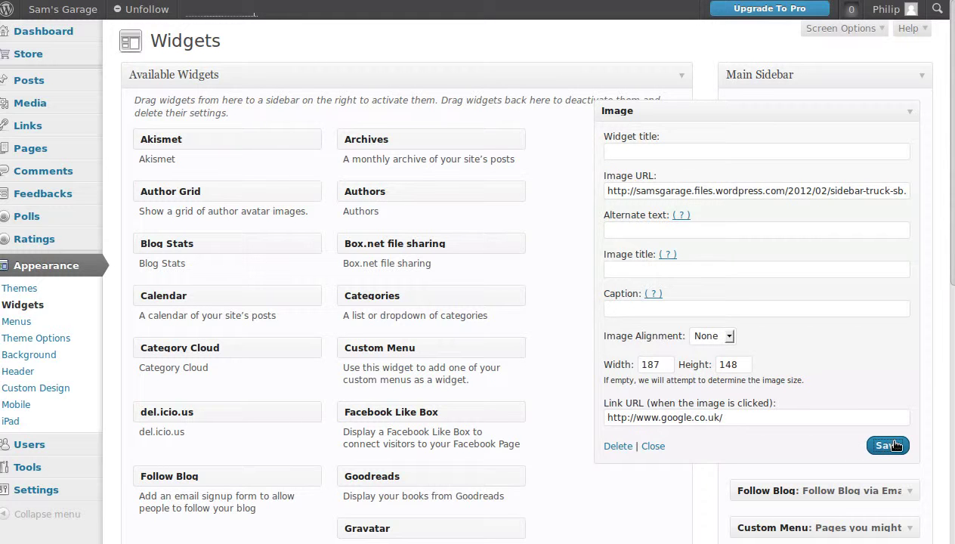
click(910, 112)
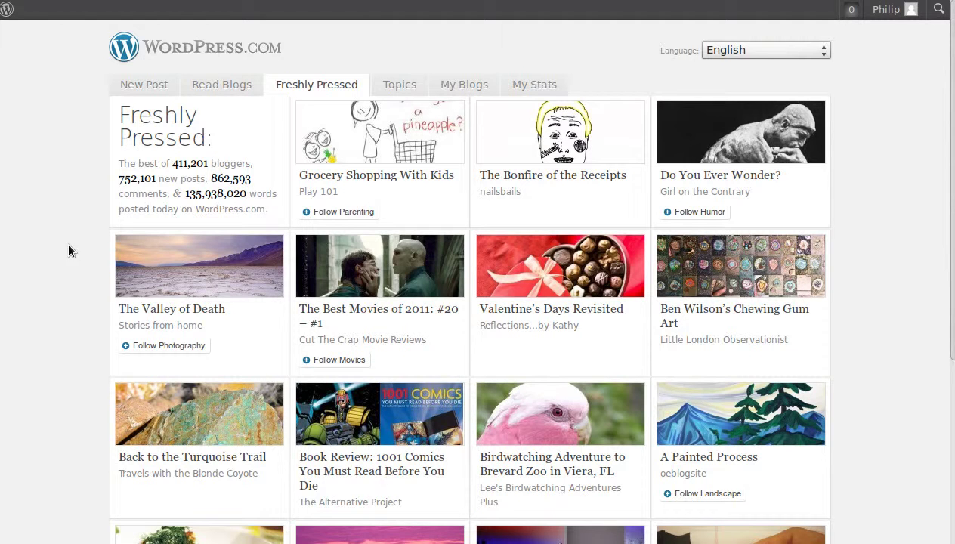
- Go from the WordPress.com front page footer to the Support site and bring up its Topics list
scroll(161, 239, down, 5)
scroll(161, 239, down, 3)
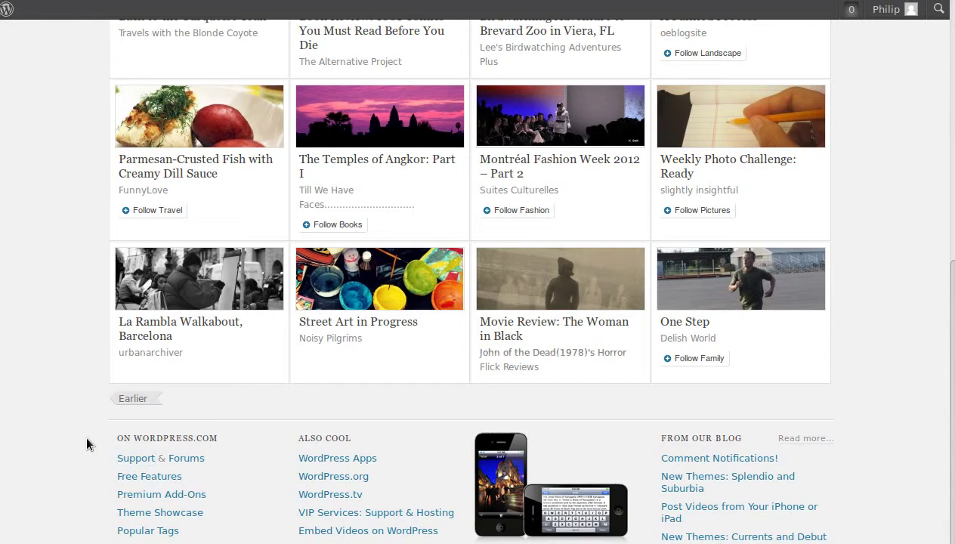
scroll(618, 316, down, 3)
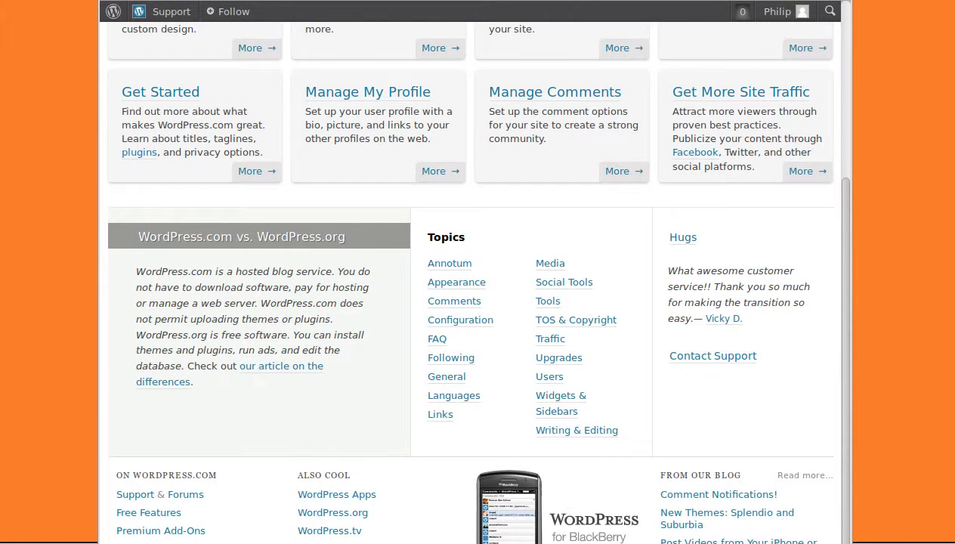
- Shrink the browser window and try opening and closing the find-in-page bar on the Support home page
drag(850, 541, 831, 492)
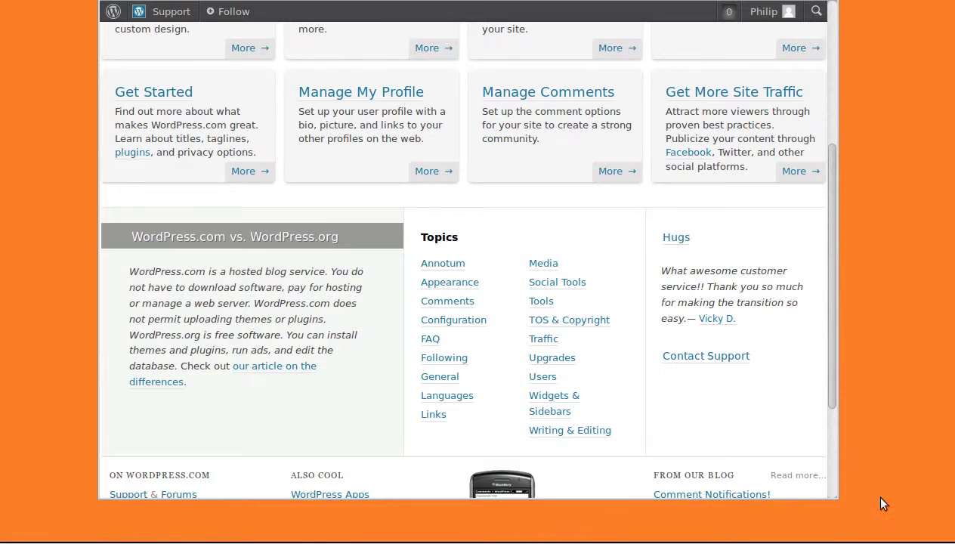
key(ctrl+f)
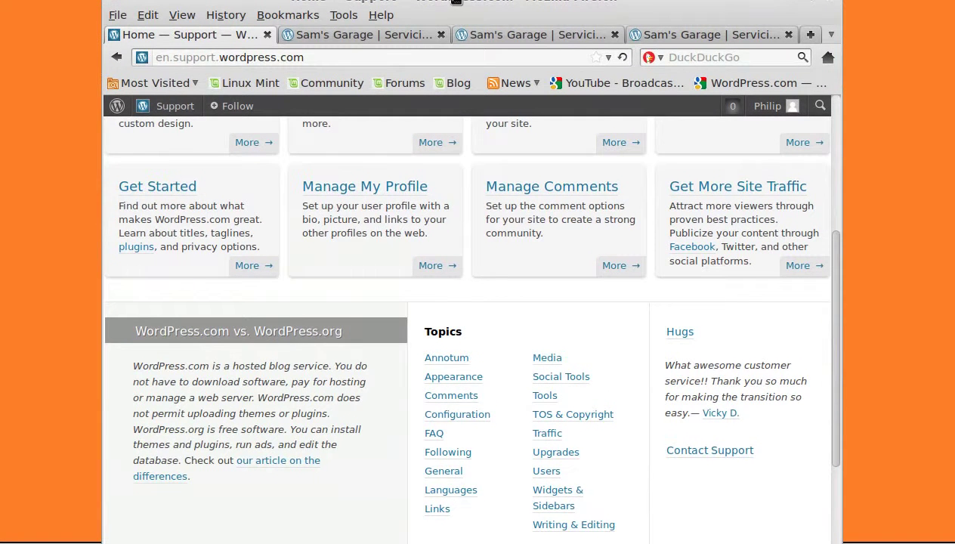
key(ctrl+f)
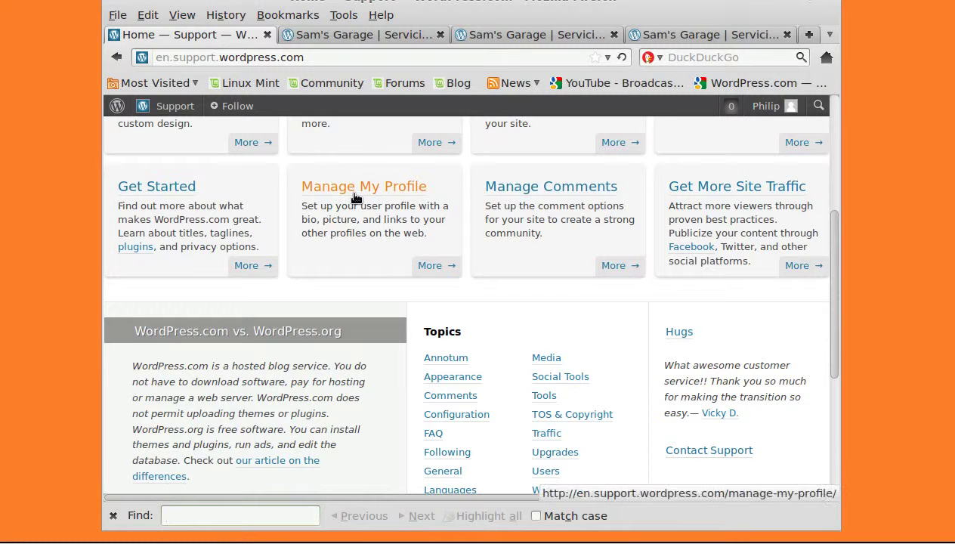
click(114, 515)
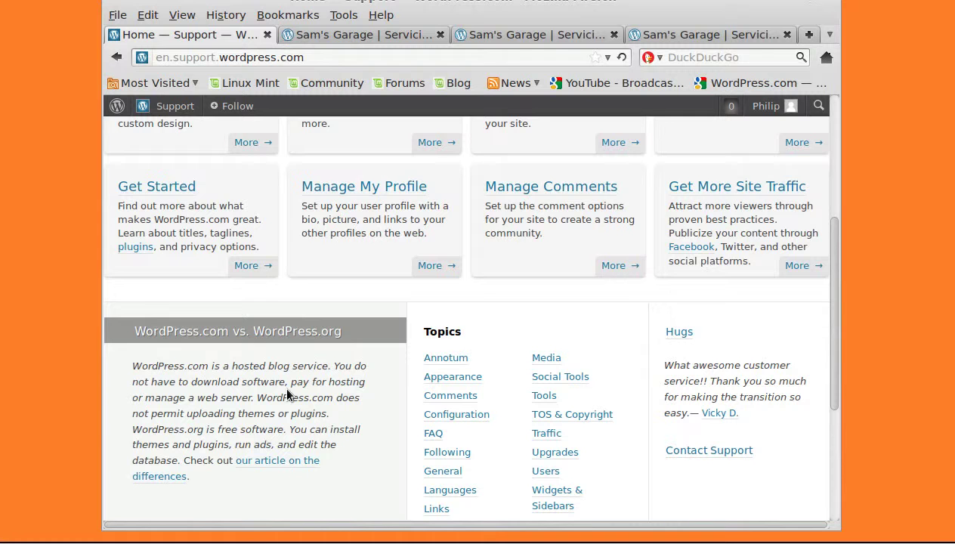
- Find "widgets" on the Support home page, open the Widgets & Sidebars topic and maximize the browser window
key(ctrl+f)
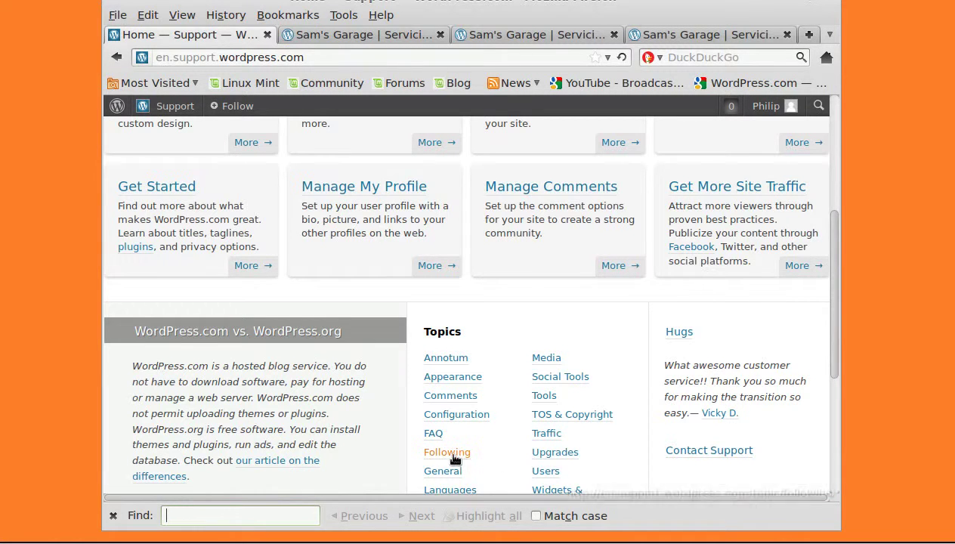
text(wid)
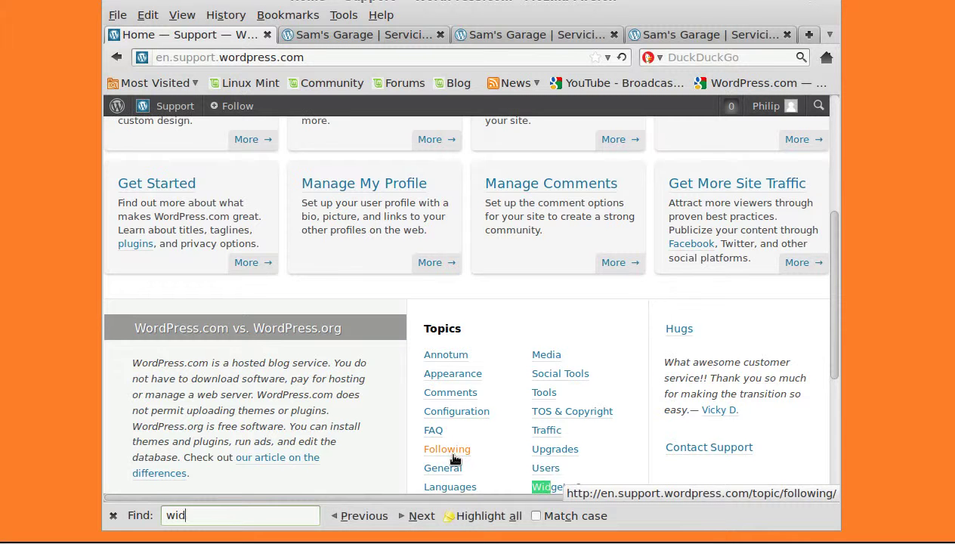
text(gets)
scroll(529, 442, down, 4)
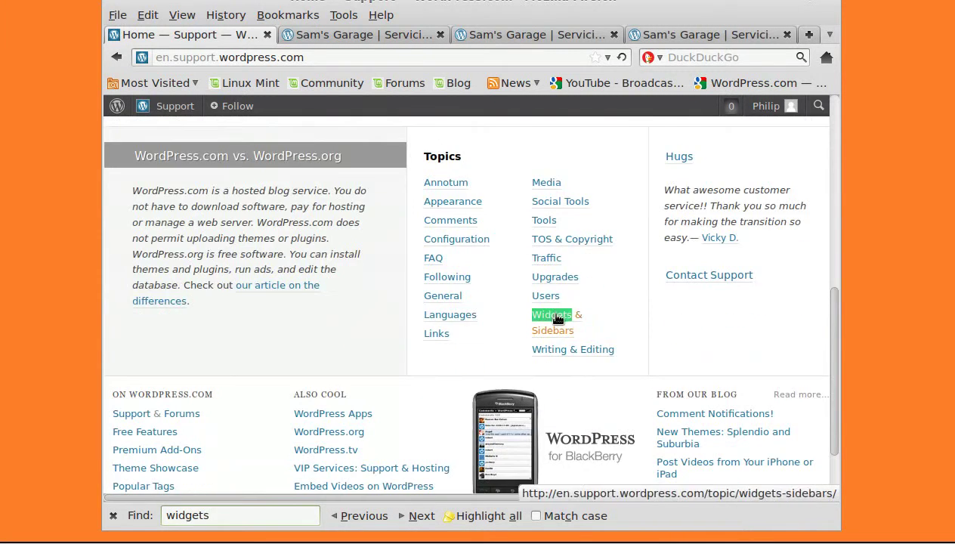
click(558, 318)
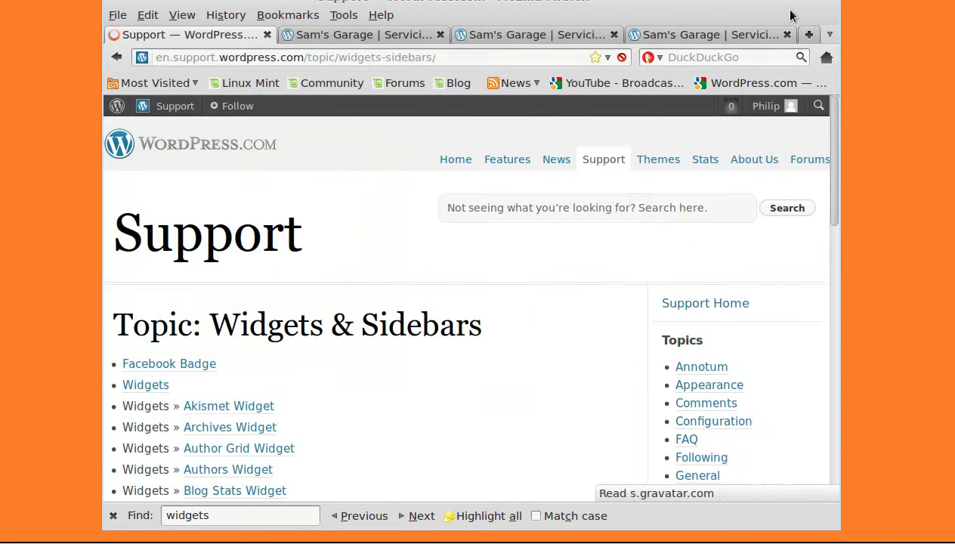
drag(783, 11, 792, 28)
click(819, 15)
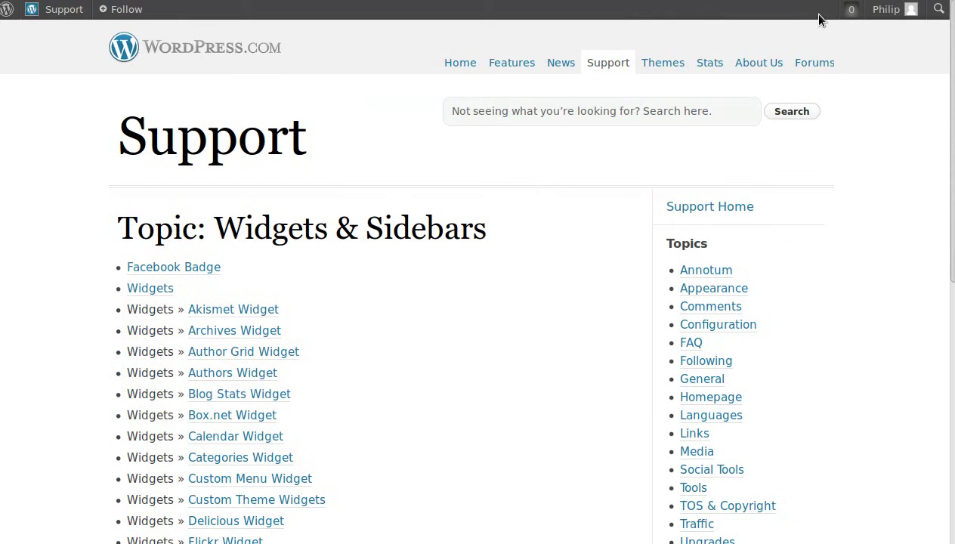
- Look through the Widgets & Sidebars topic list and open the Flickr Widget support article
scroll(340, 358, down, 1)
scroll(340, 358, down, 6)
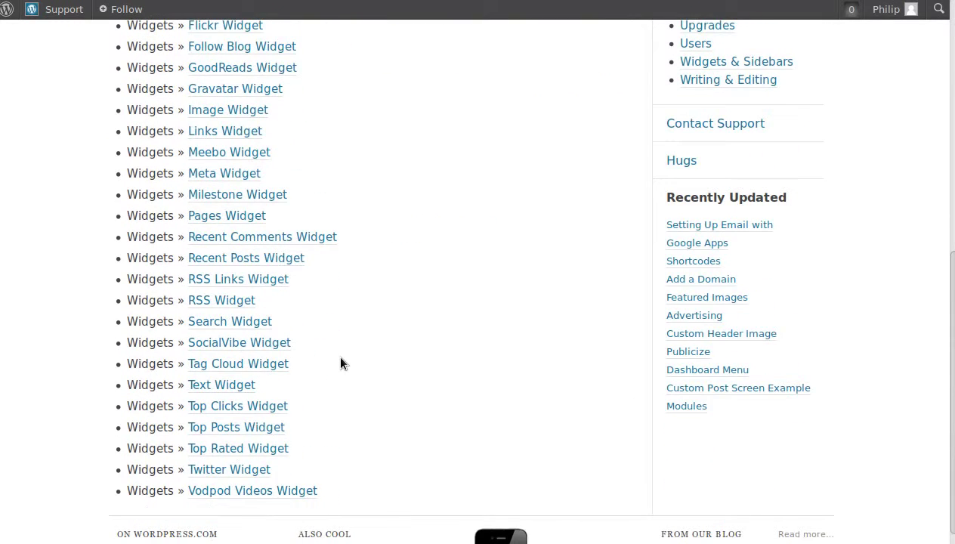
scroll(340, 364, up, 3)
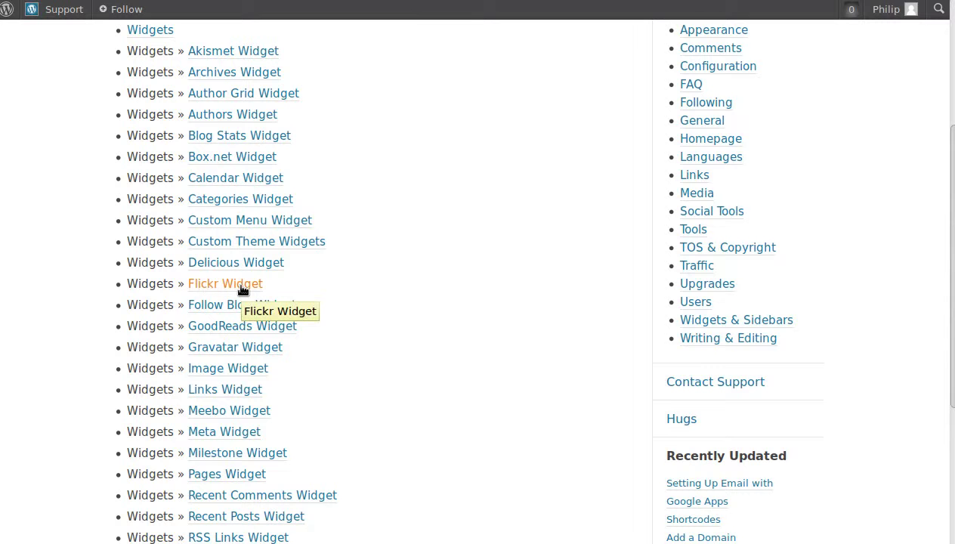
click(198, 284)
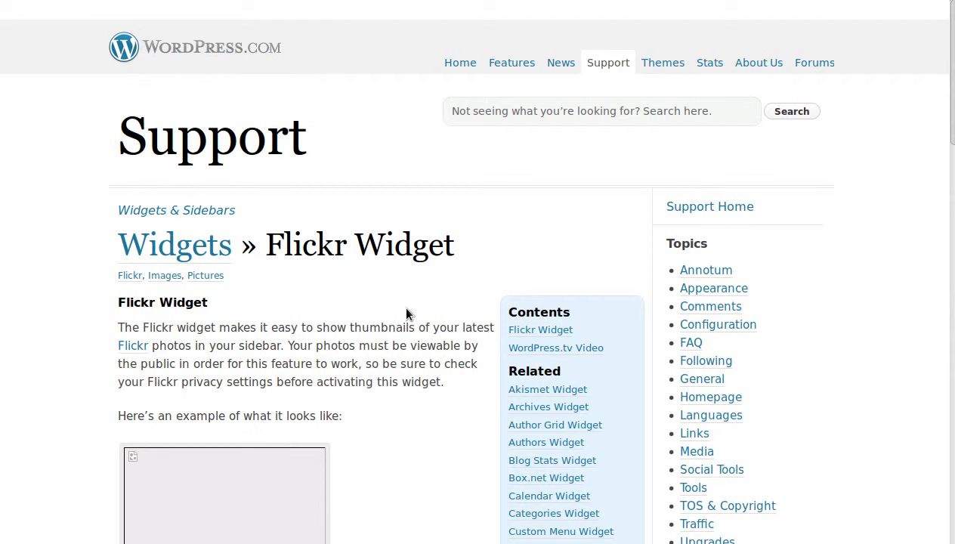
- Read through the Flickr Widget article down to its WordPress.tv video, and return to the start of the Widgets & Sidebars topic list
scroll(363, 330, down, 10)
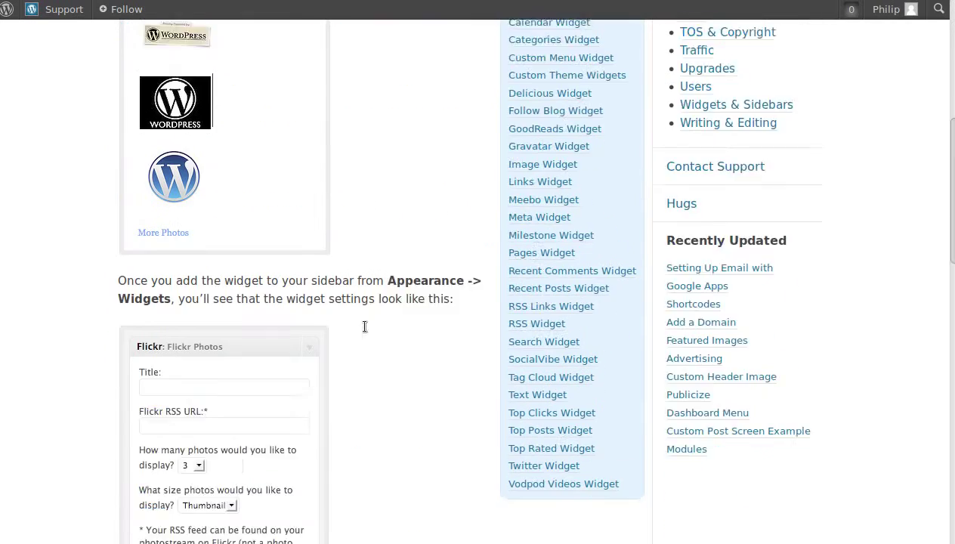
scroll(364, 331, down, 14)
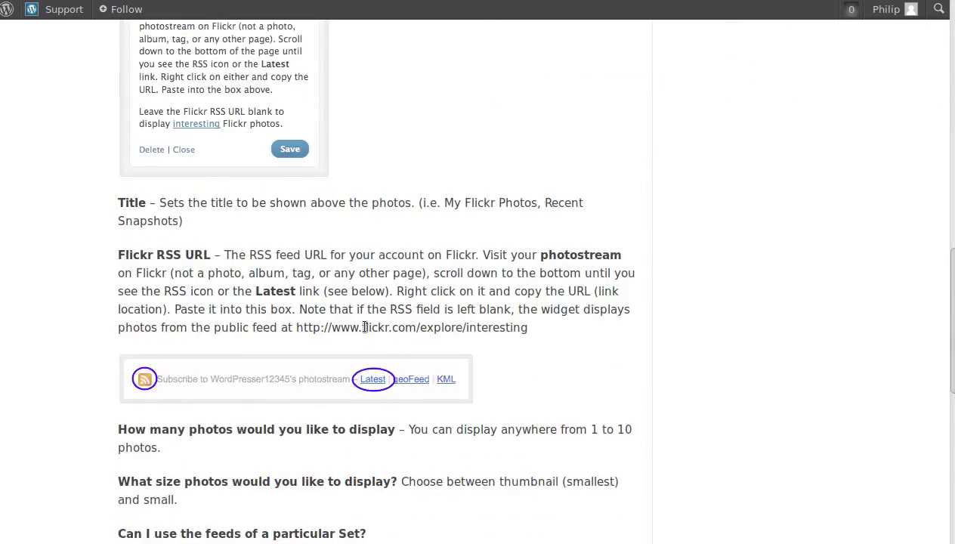
scroll(365, 327, down, 7)
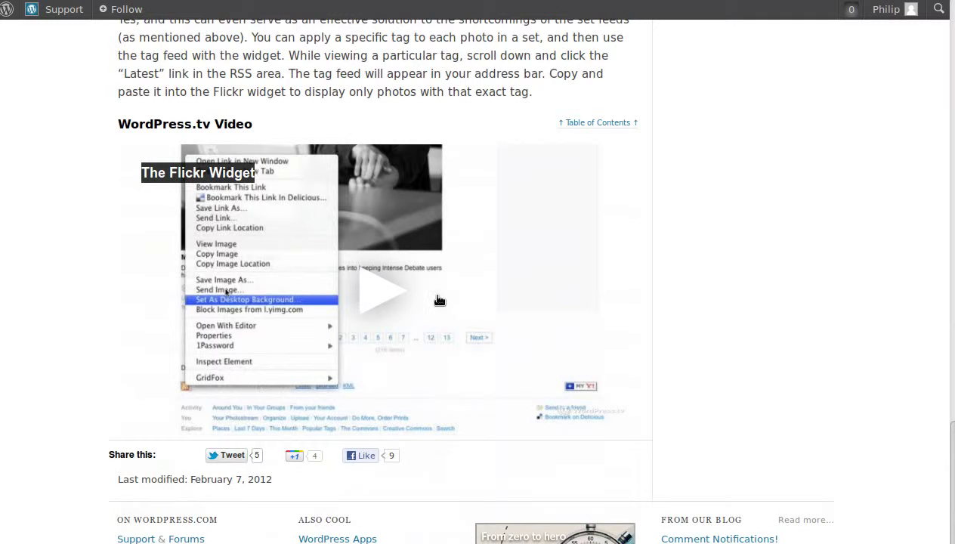
scroll(783, 366, up, 10)
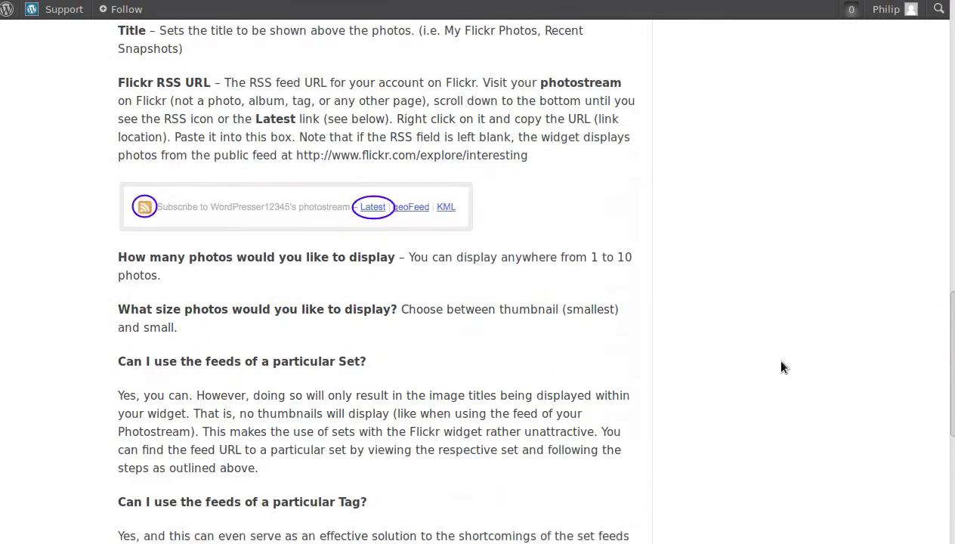
scroll(783, 367, up, 18)
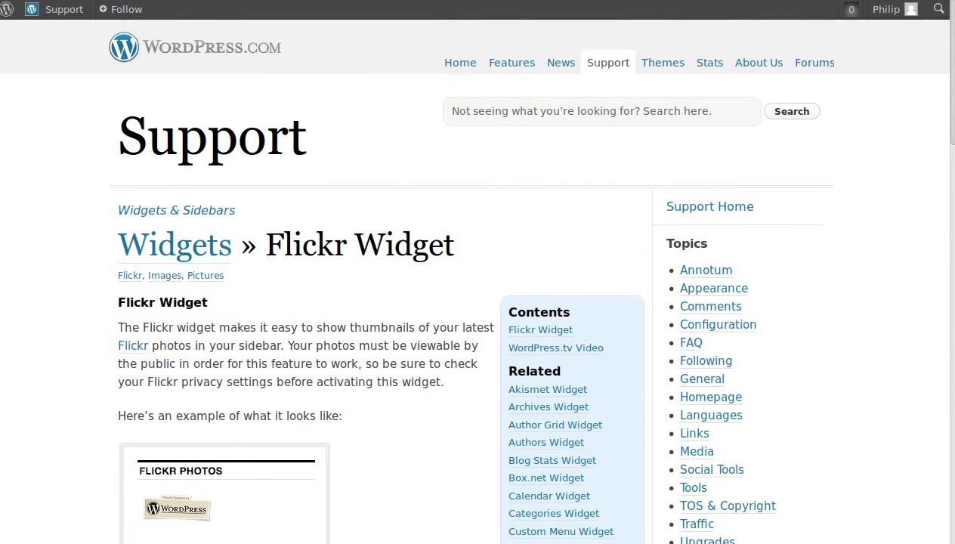
click(15, 0)
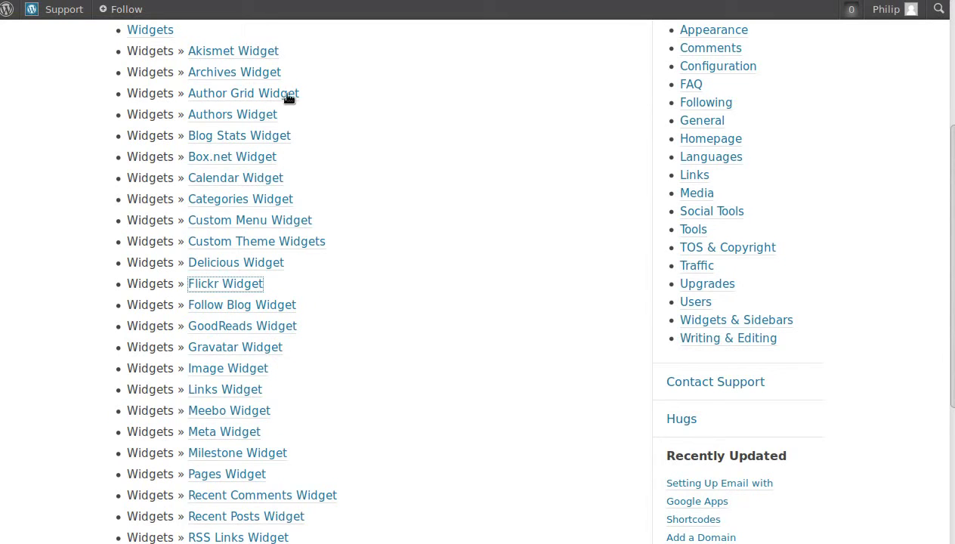
scroll(506, 371, up, 5)
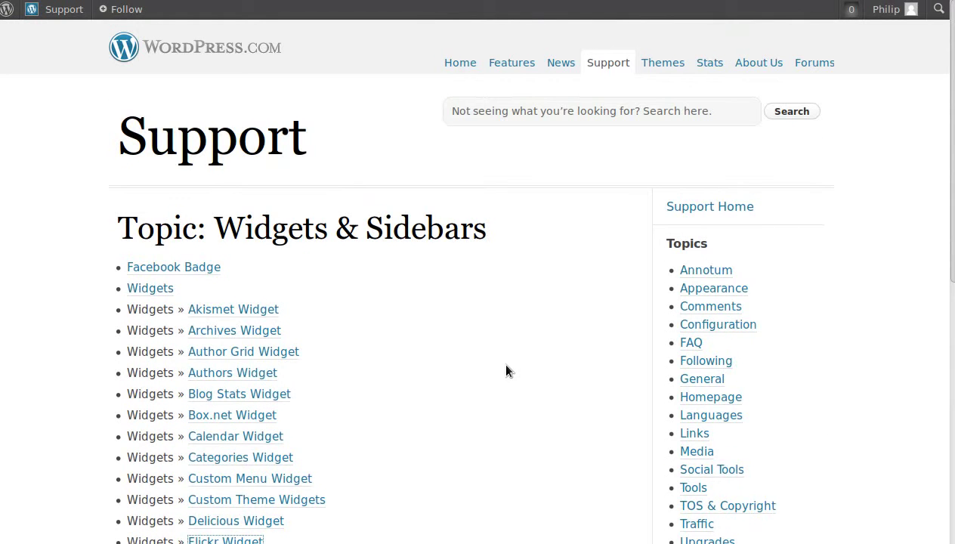
- Go back to the WordPress.com front page and open the Support site from its footer
click(229, 50)
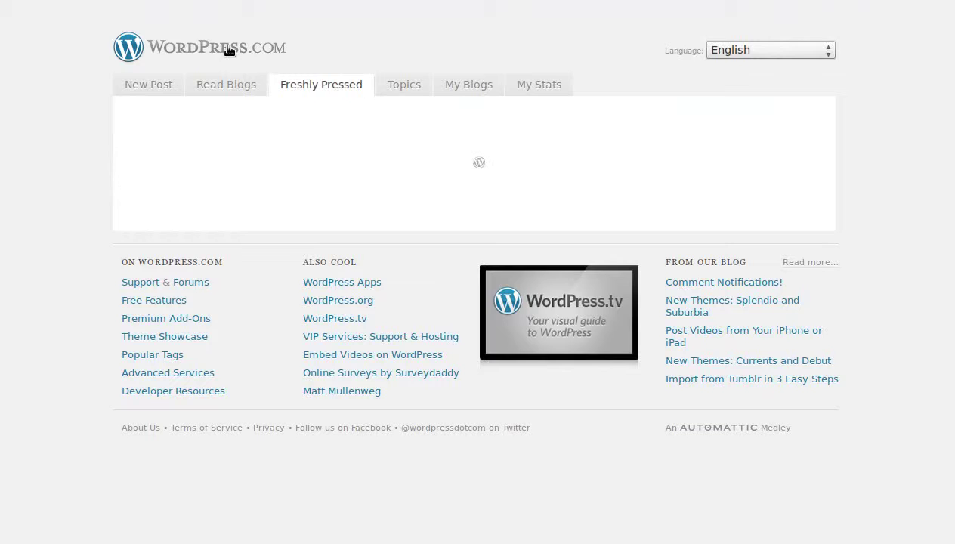
scroll(68, 262, down, 6)
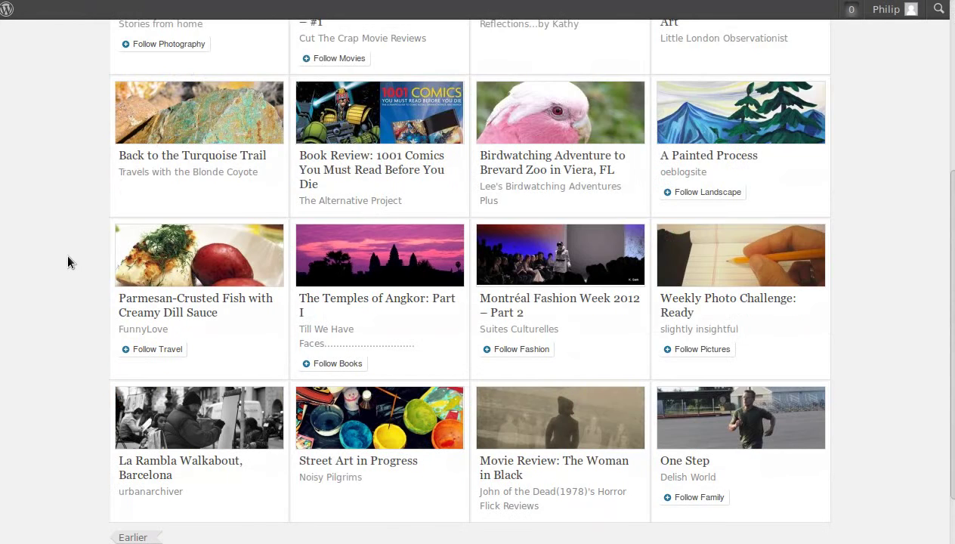
click(127, 436)
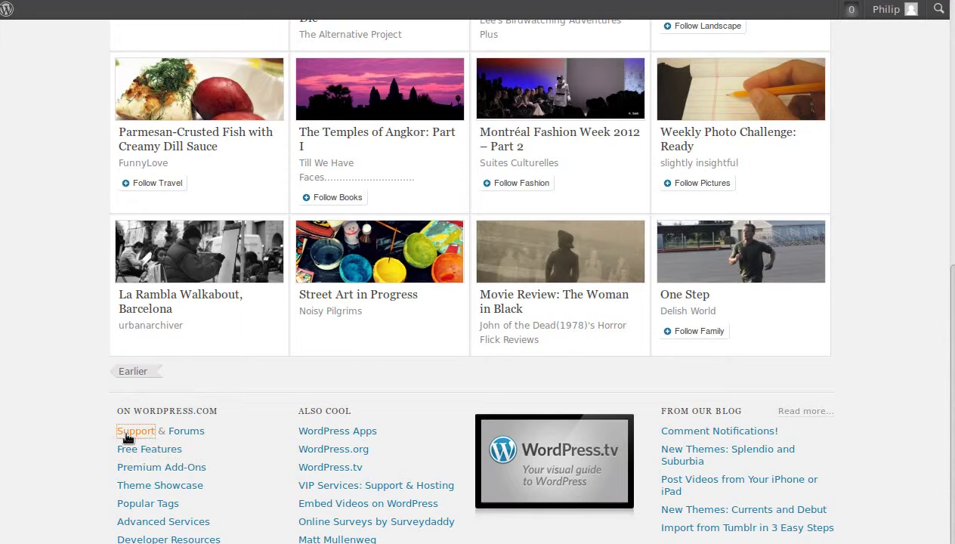
- Open the Widgets & Sidebars topic from the Support home page and look through its list of widget articles
scroll(469, 382, down, 4)
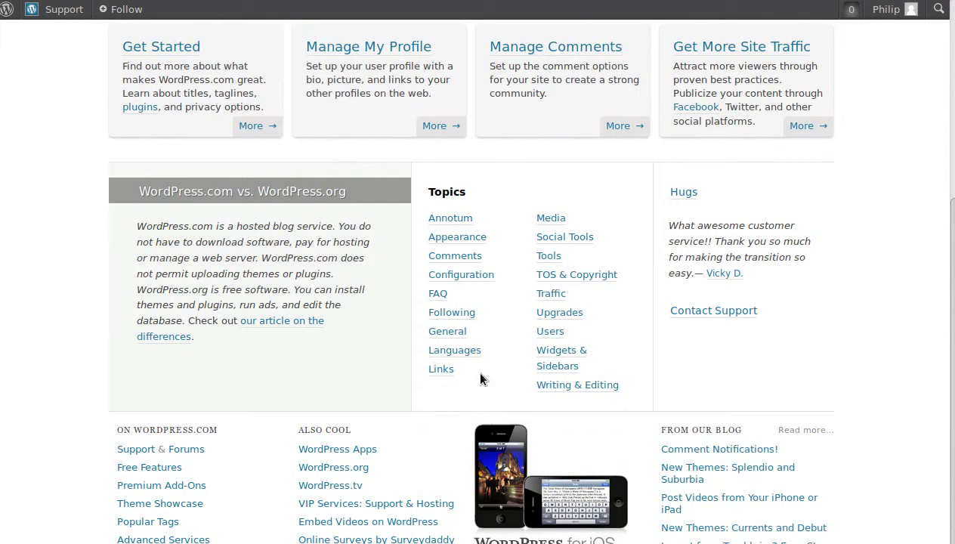
click(557, 354)
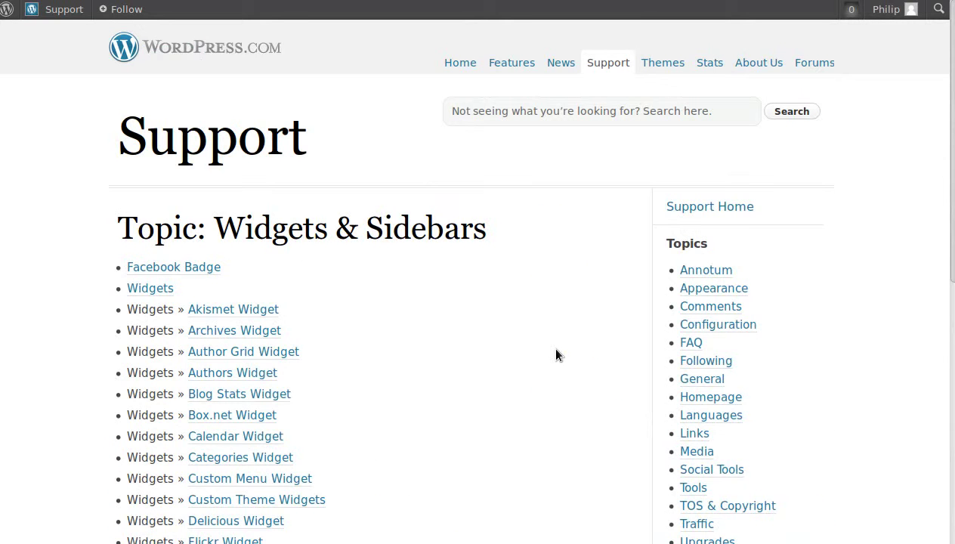
scroll(385, 294, down, 6)
scroll(385, 297, down, 2)
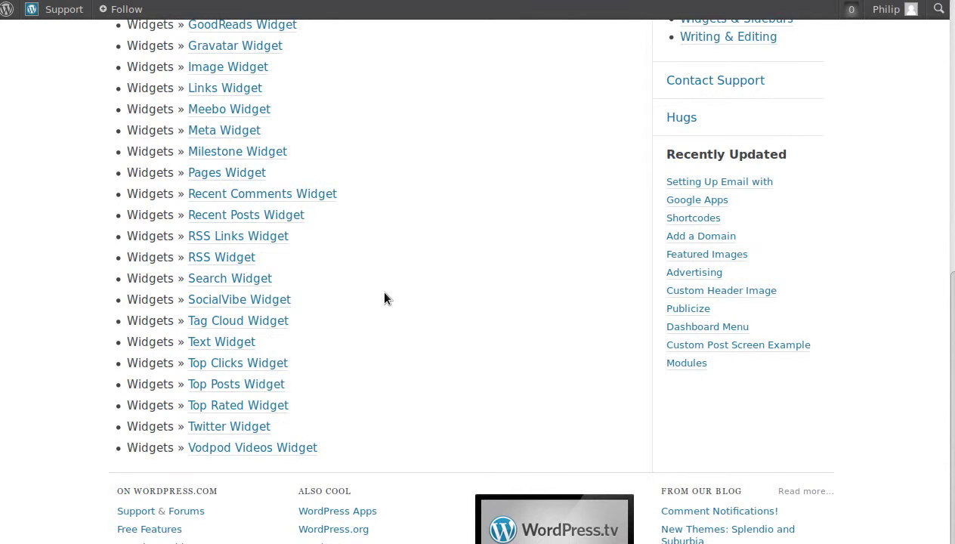